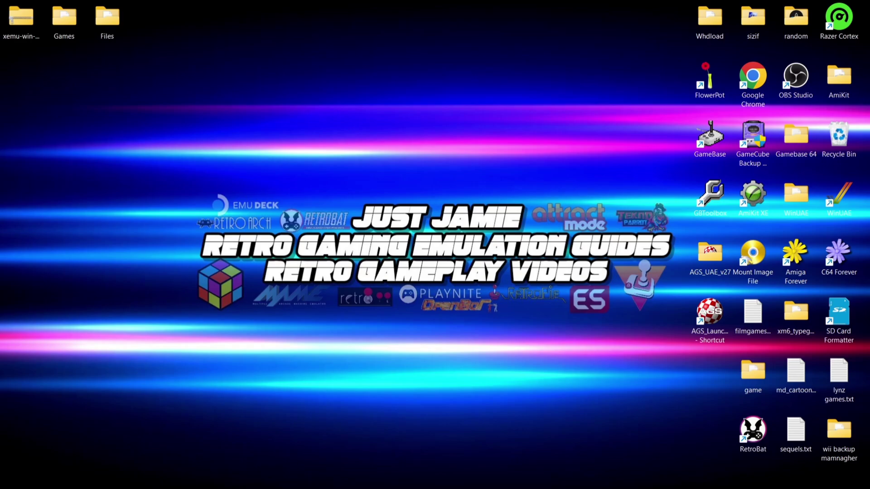
Examine the contents of the Files and Games folders on the desktop, then close them.
double_click(119, 22)
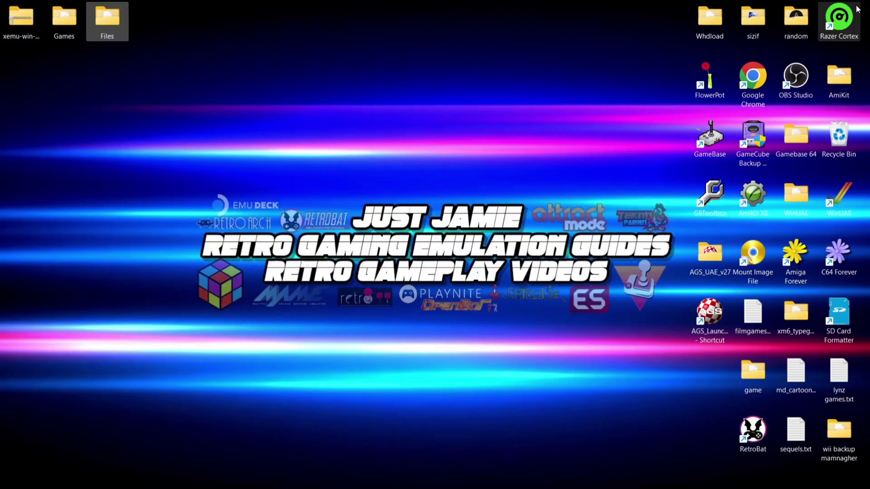
left_click(851, 8)
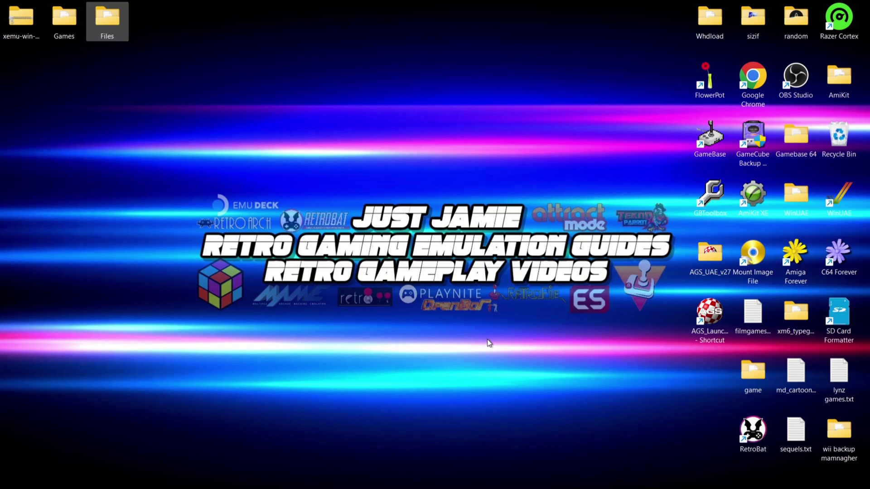
double_click(61, 19)
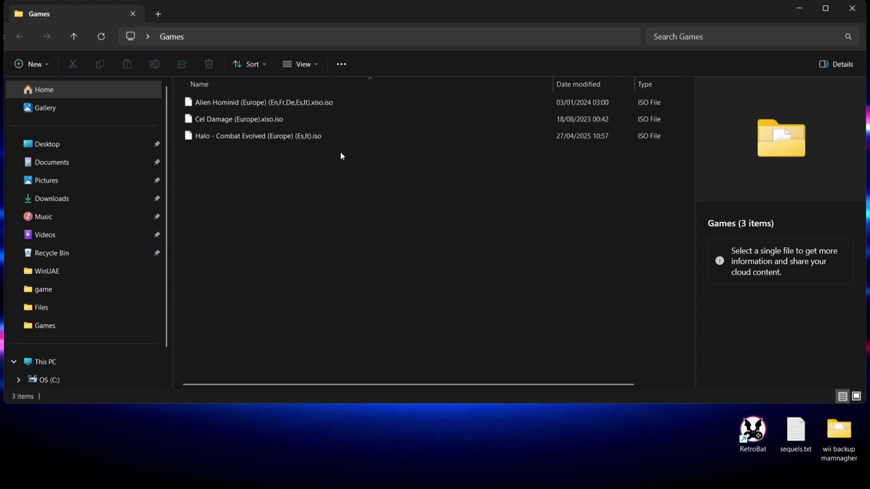
left_click(852, 9)
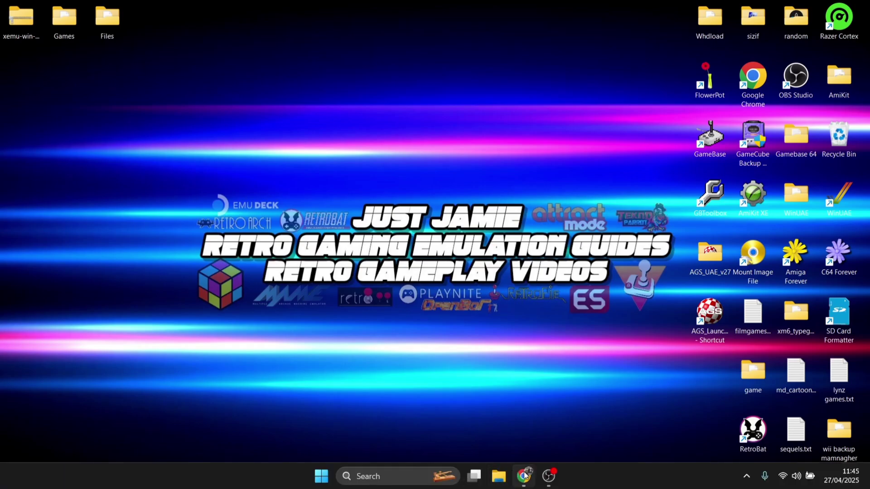
Switch to Chrome, review the game compatibility list on xemu.app, and return to the desktop.
left_click(525, 475)
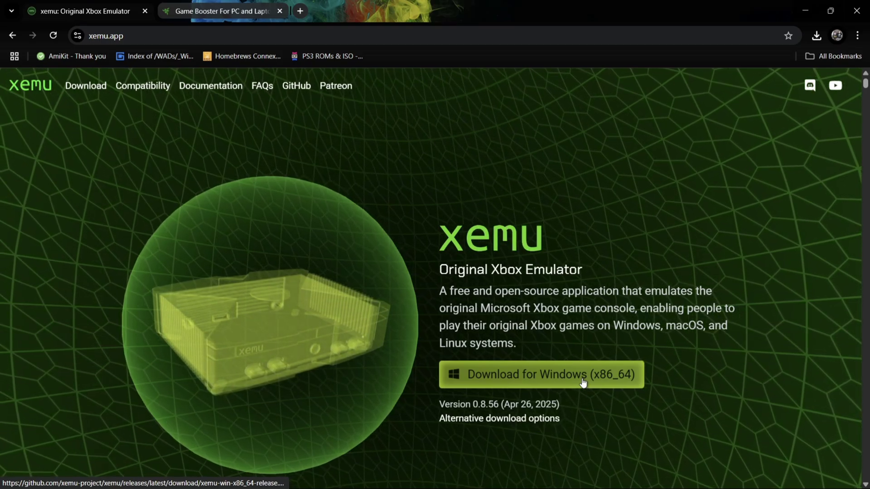
left_click(161, 92)
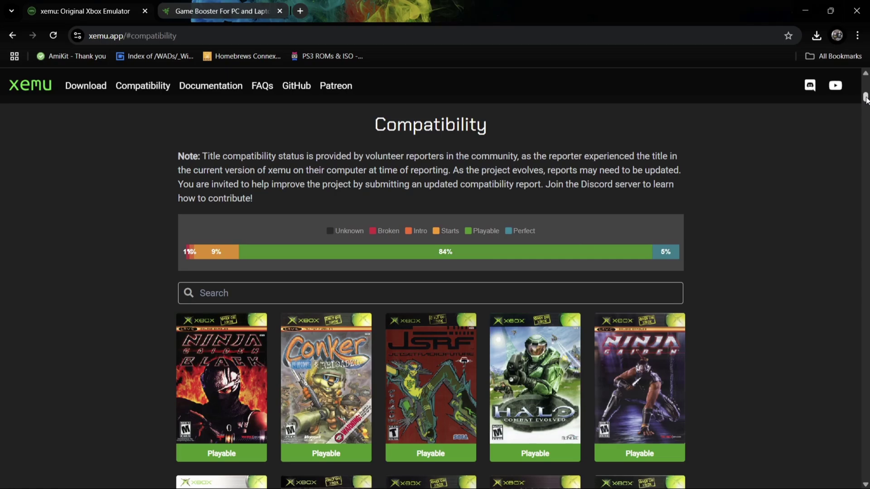
mouse_move(668, 254)
key("super+d")
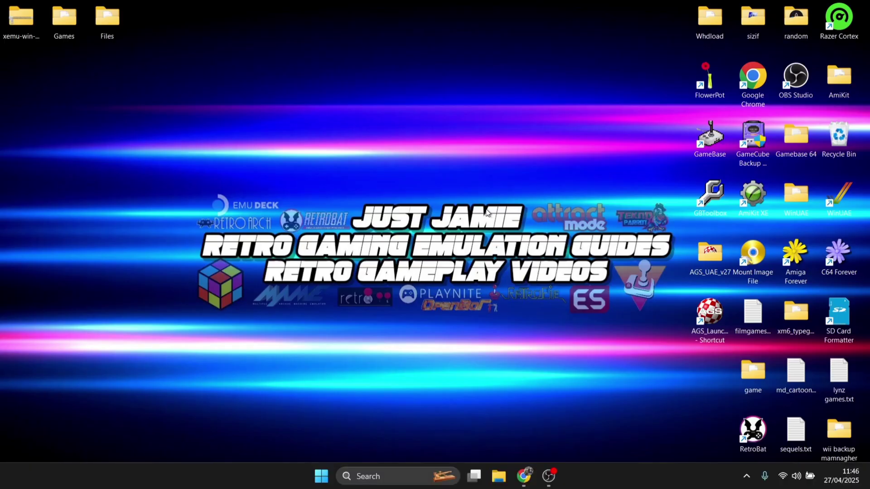
Open the xemu-win-x86_64-release.zip archive beside a free desktop area and create a desktop folder named xemu.
left_click(25, 29)
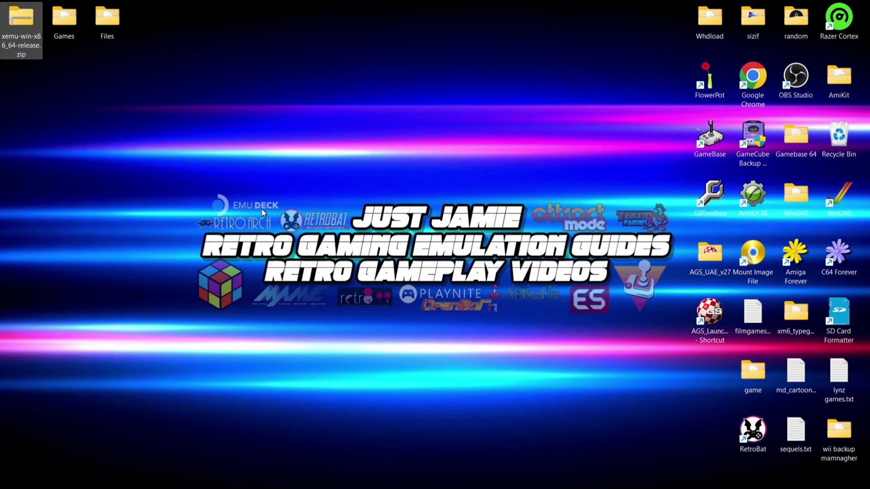
double_click(26, 32)
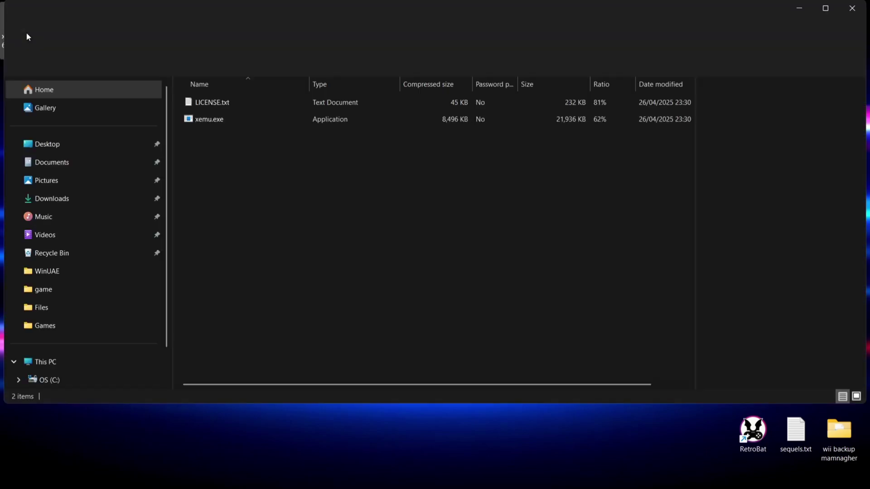
left_click_drag(291, 7, 671, 88)
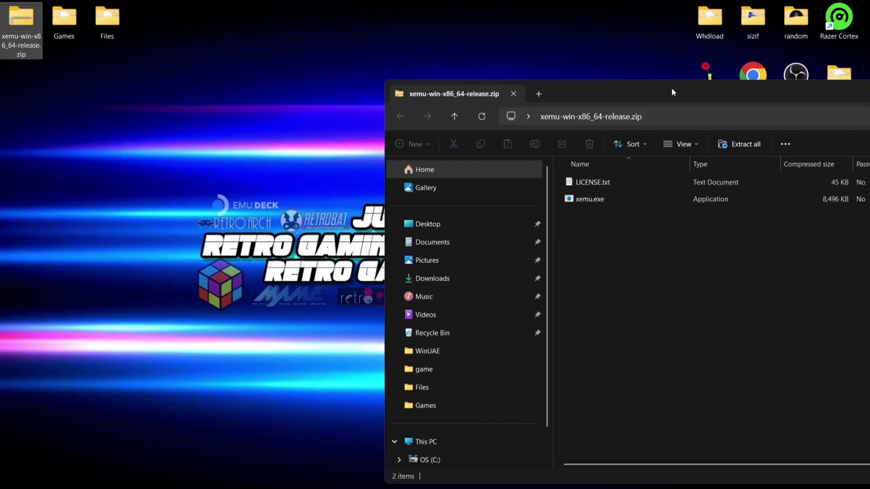
right_click(183, 175)
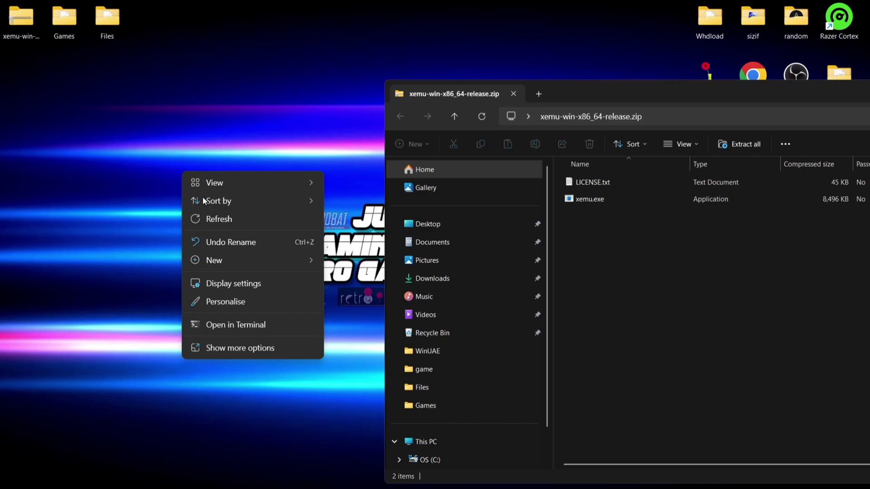
mouse_move(215, 264)
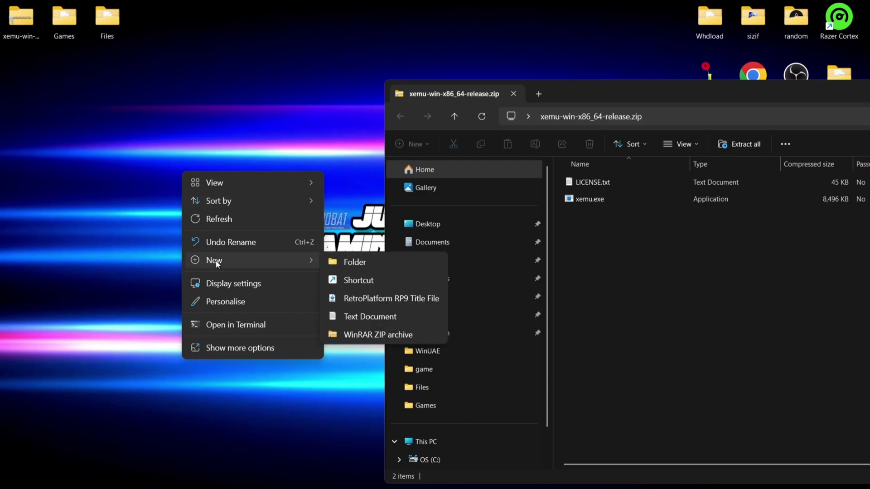
left_click(362, 263)
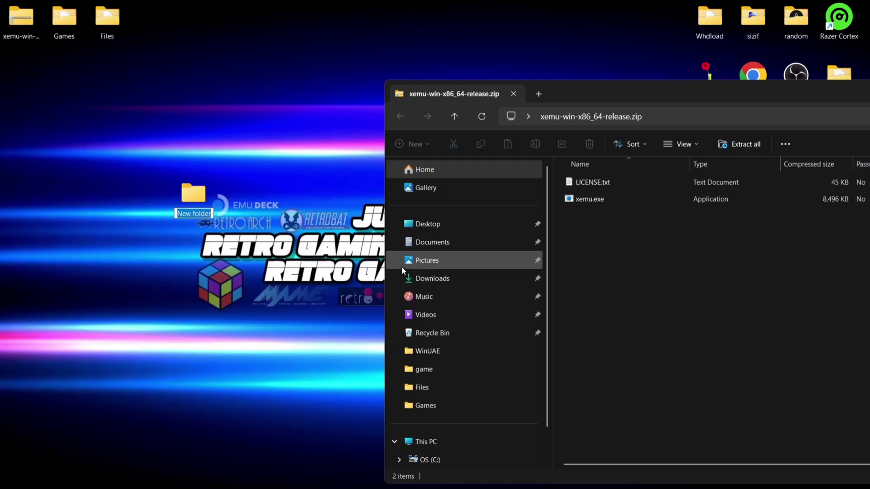
type("xemu")
key("Return")
Extract LICENSE.txt and xemu.exe from the archive into the xemu folder and delete the zip file.
key("ctrl+a")
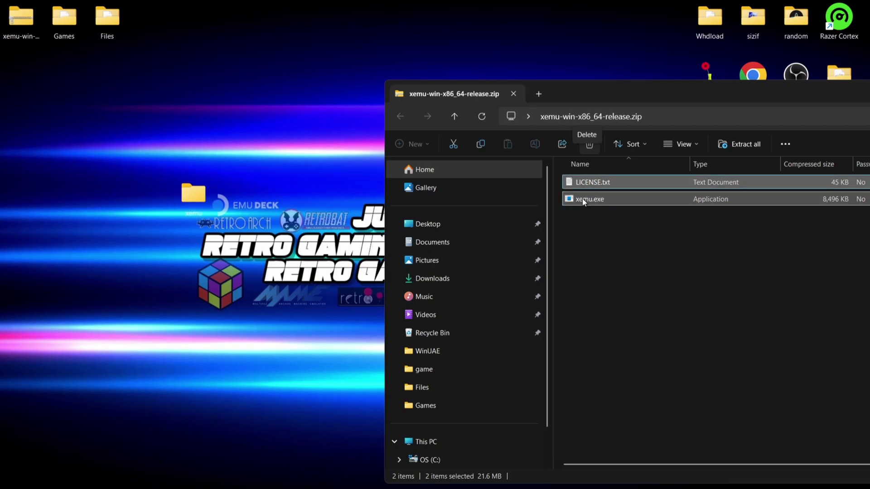
left_click_drag(584, 201, 195, 196)
key("alt+F4")
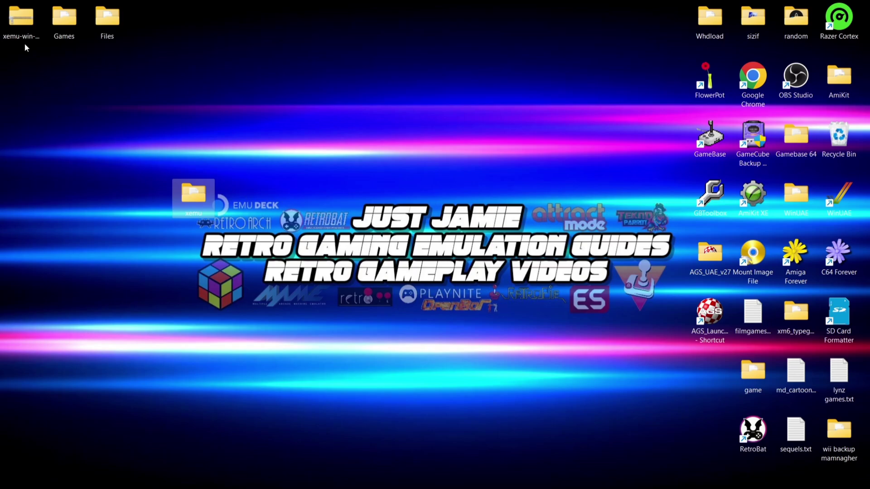
right_click(20, 29)
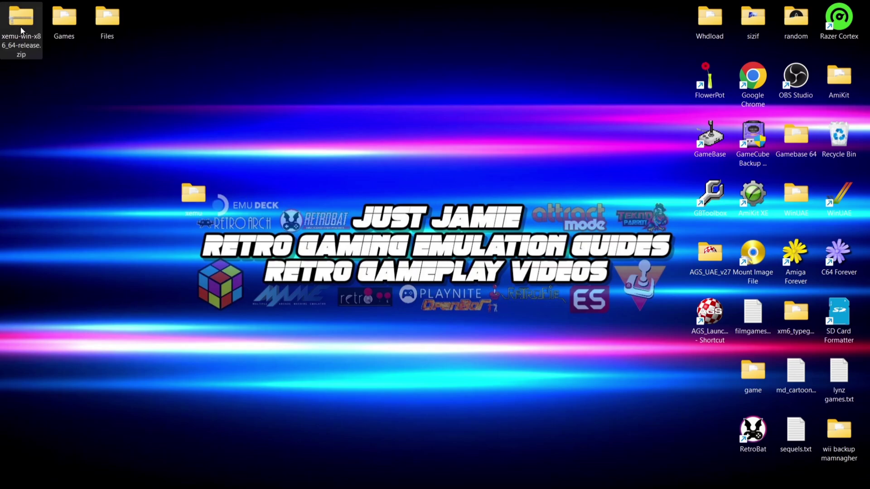
left_click(183, 44)
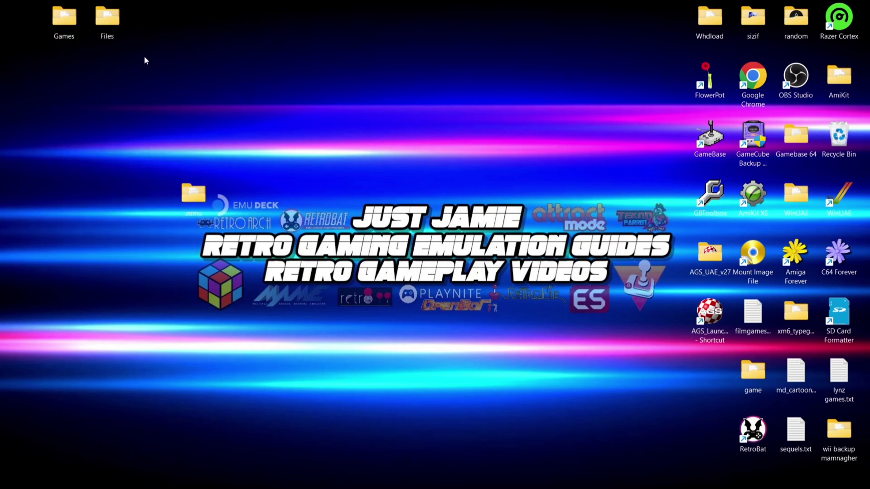
Move the Files and Games folders into the xemu folder and open it.
left_click_drag(108, 23, 192, 197)
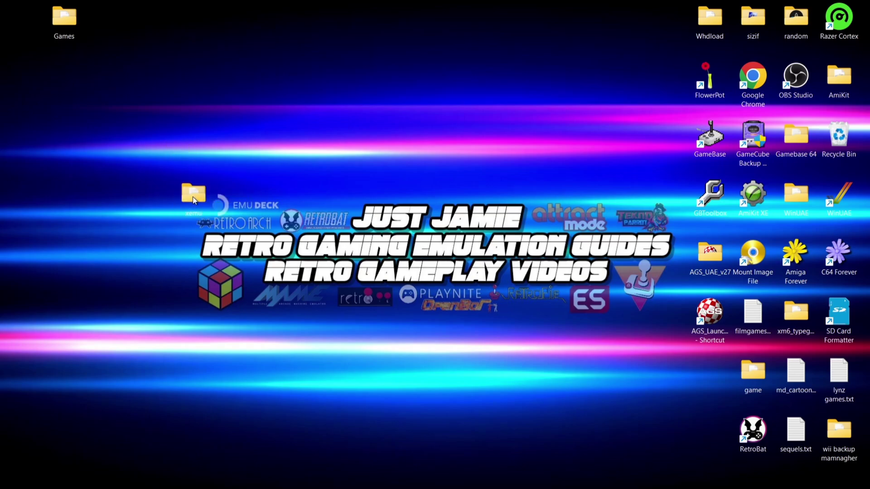
left_click_drag(65, 23, 34, 39)
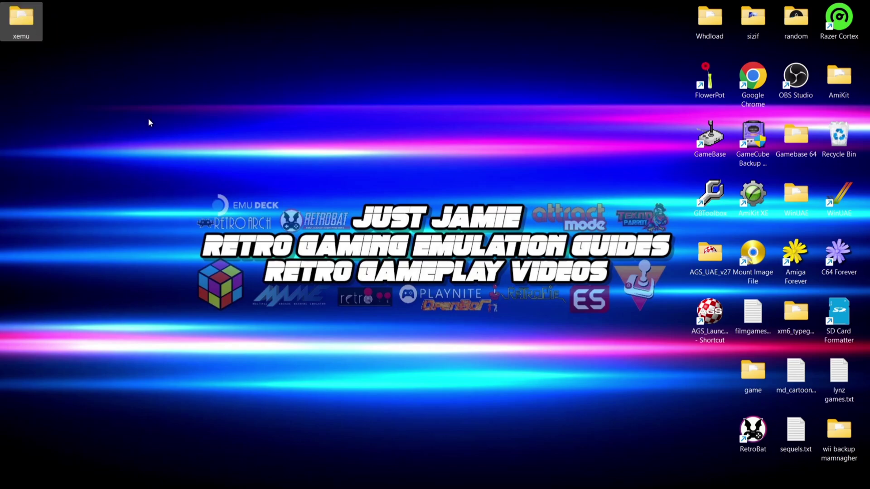
double_click(18, 26)
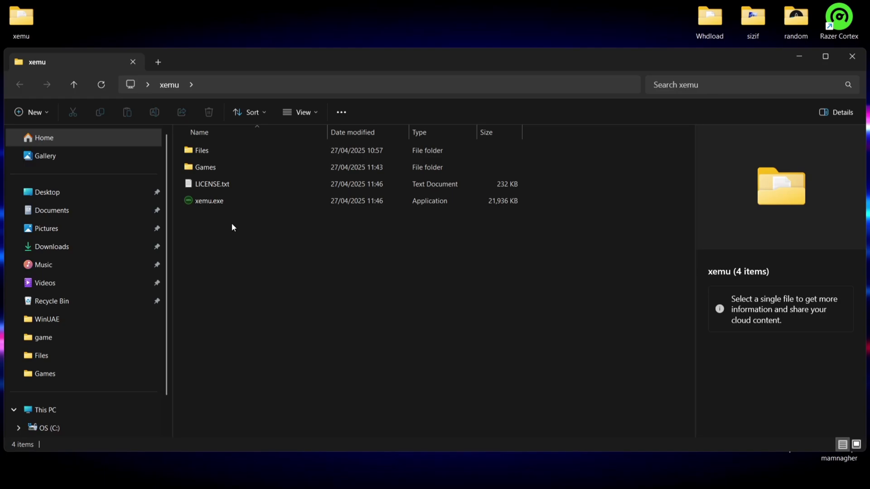
Launch xemu.exe and allow it to run despite the Microsoft Defender SmartScreen block.
double_click(213, 202)
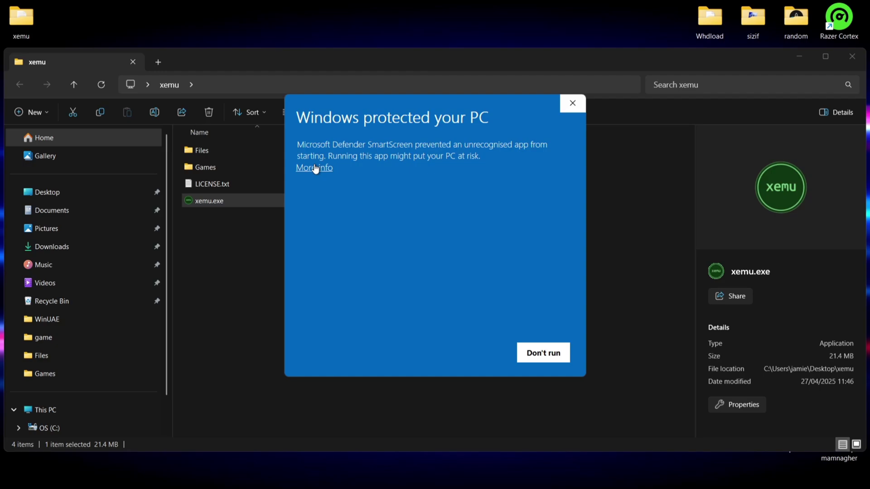
left_click(316, 168)
left_click(487, 354)
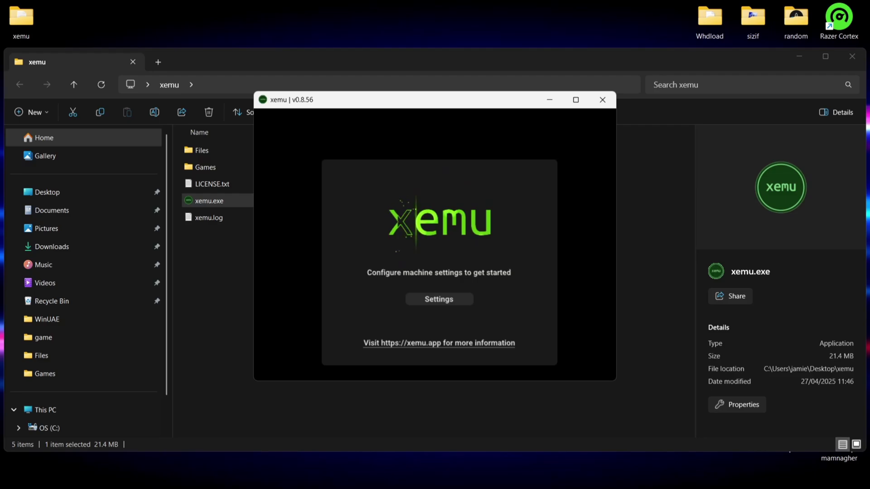
In the system settings, set the MCPX Boot ROM to mcpx_1.0.bin from the xemu folder's Files subfolder.
left_click(442, 297)
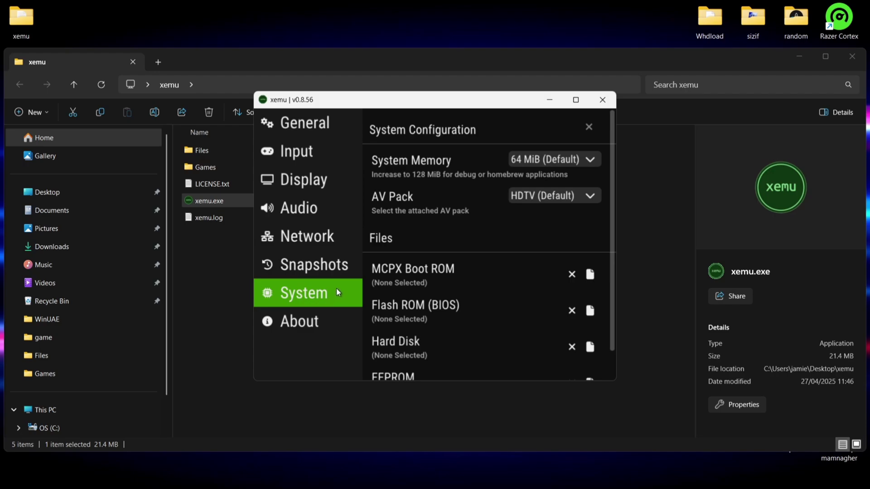
left_click(589, 277)
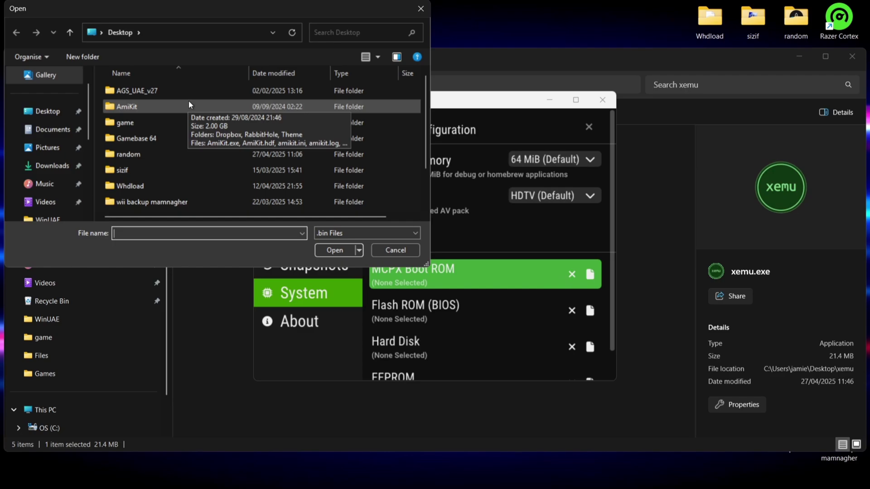
left_click(63, 116)
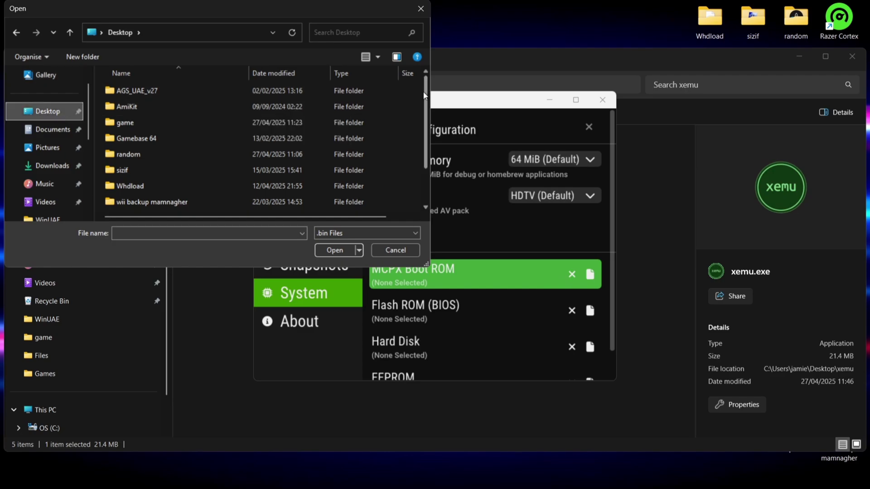
scroll(421, 155, "down", 1)
double_click(187, 191)
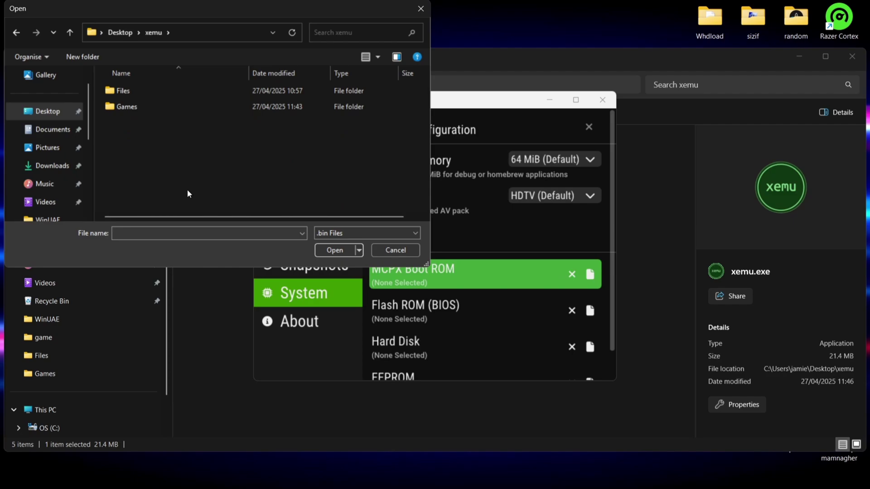
double_click(142, 91)
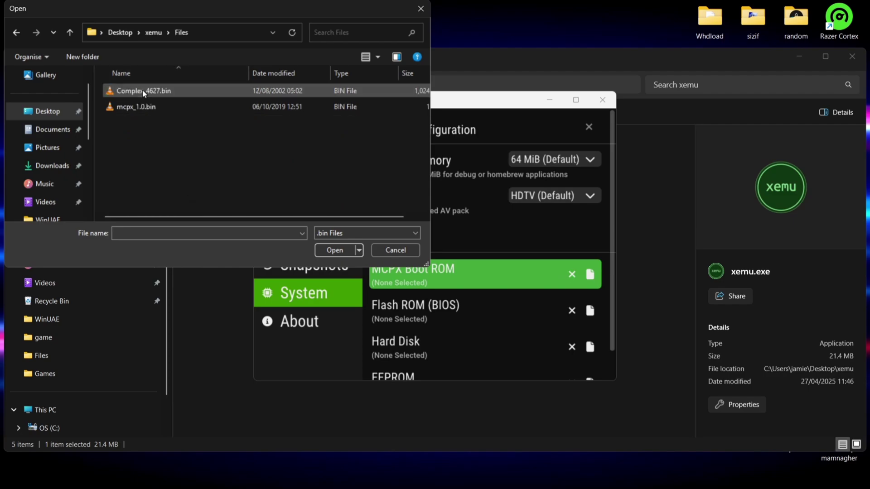
double_click(181, 105)
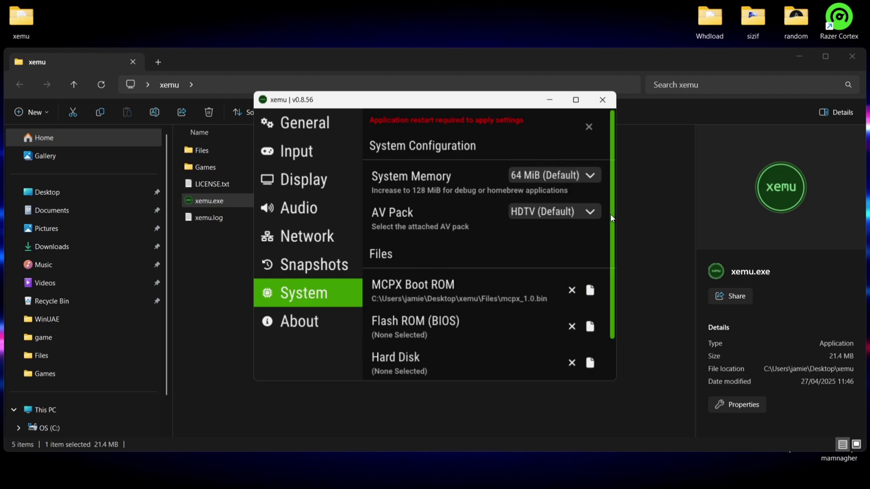
Set the Flash ROM (BIOS) to Complex_4627.bin from the Files folder.
left_click_drag(612, 218, 613, 254)
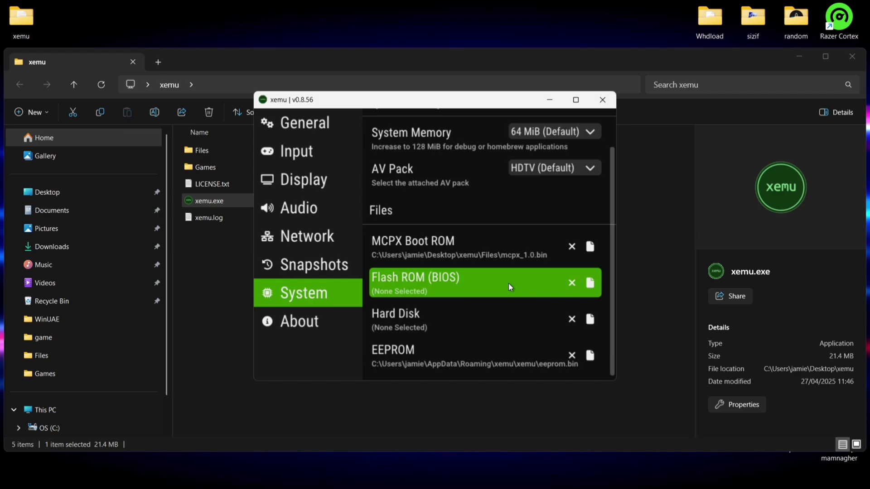
left_click(591, 283)
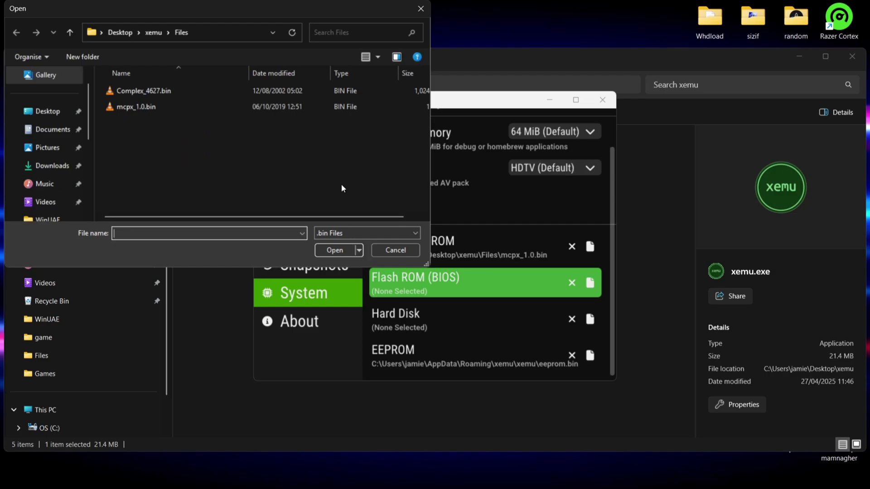
double_click(211, 93)
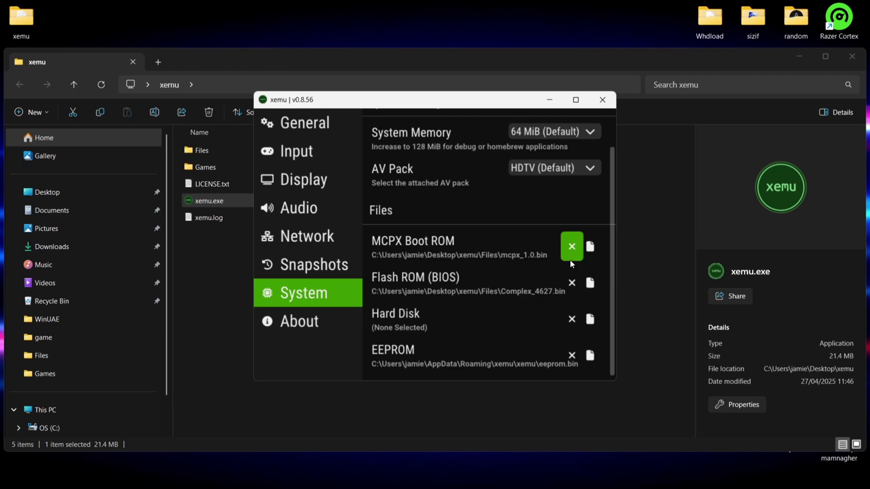
Set the Hard Disk image to xbox_hdd.qcow2 from the Files folder.
left_click(597, 320)
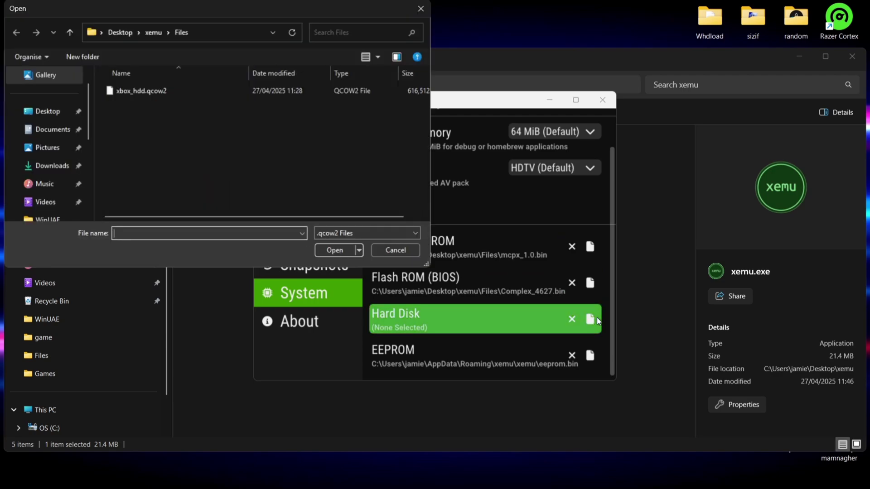
double_click(203, 90)
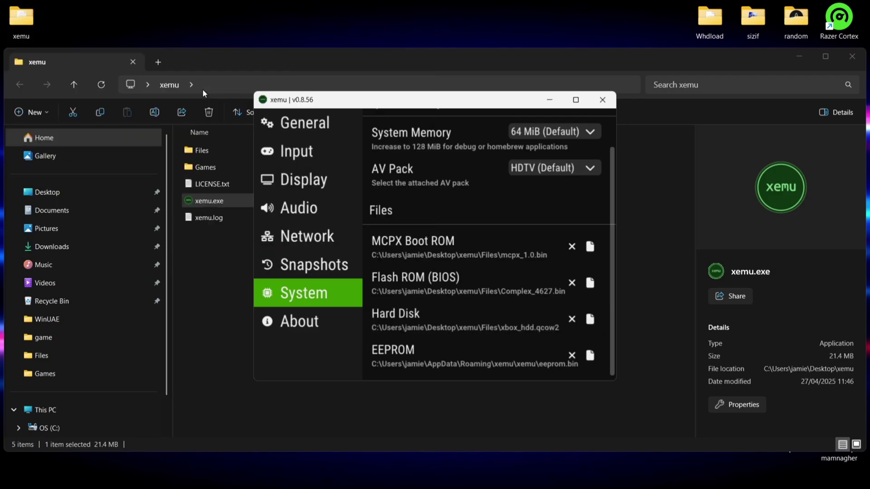
scroll(576, 193, "up", 2)
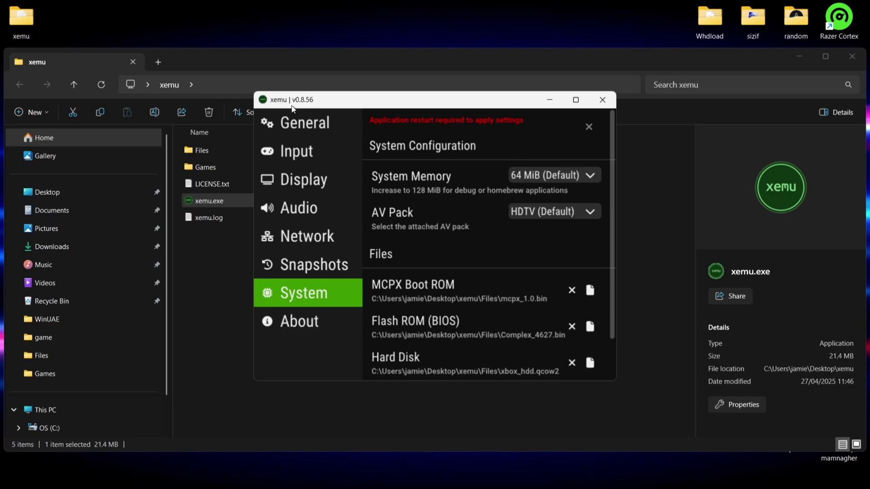
Close the emulator and launch xemu.exe again to apply the new system file settings.
left_click(299, 126)
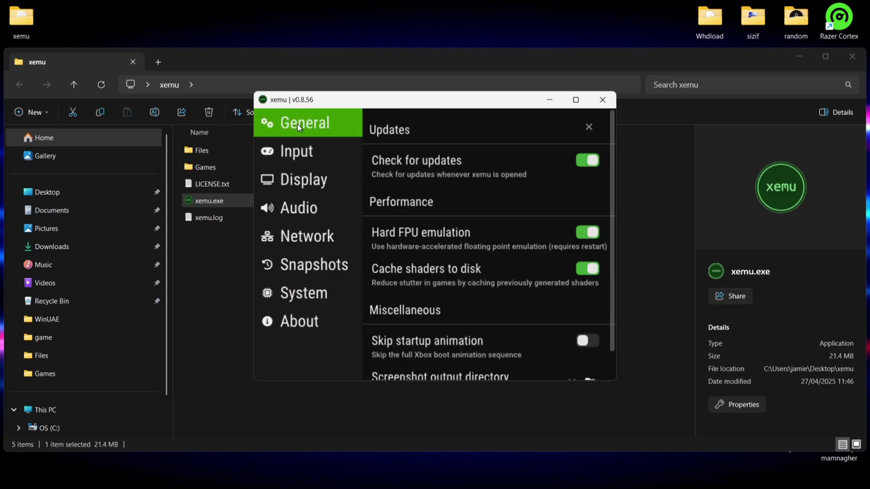
left_click(605, 100)
left_click(346, 290)
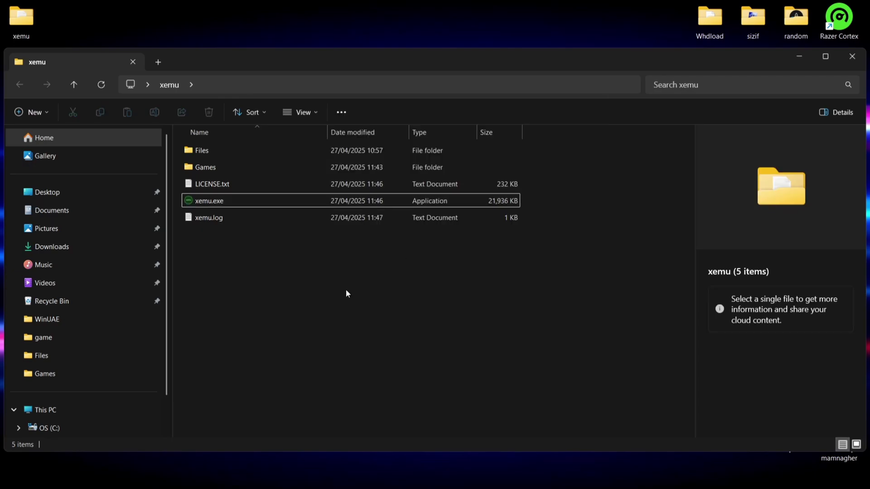
double_click(219, 202)
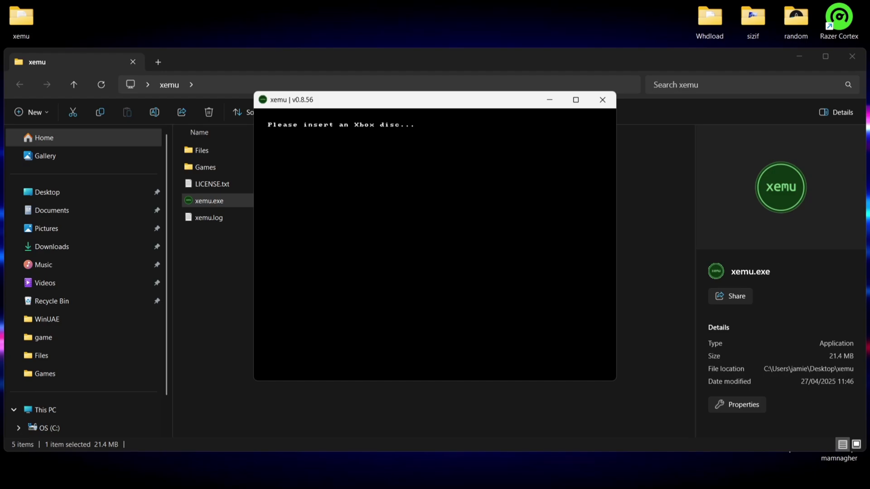
Try to boot Halo - Combat Evolved (Europe) (Es,It).iso from the xemu folder's Games subfolder by loading it as the disc and resetting the machine.
left_click(272, 115)
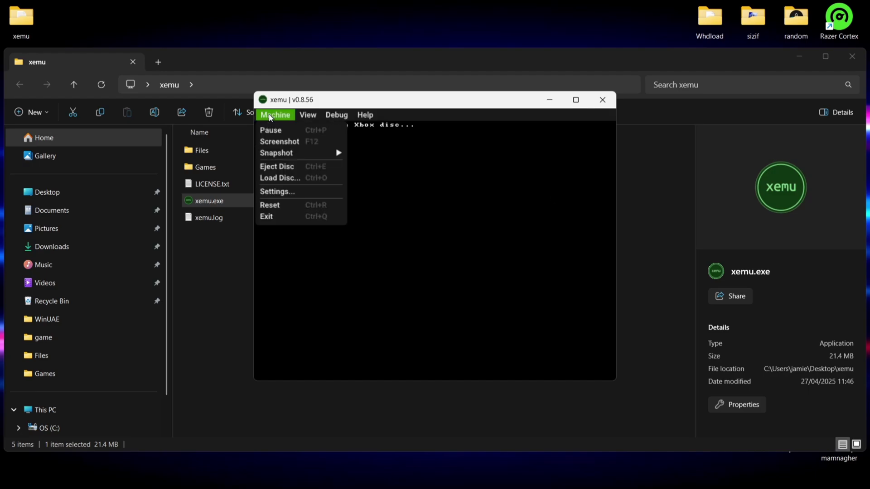
left_click(270, 178)
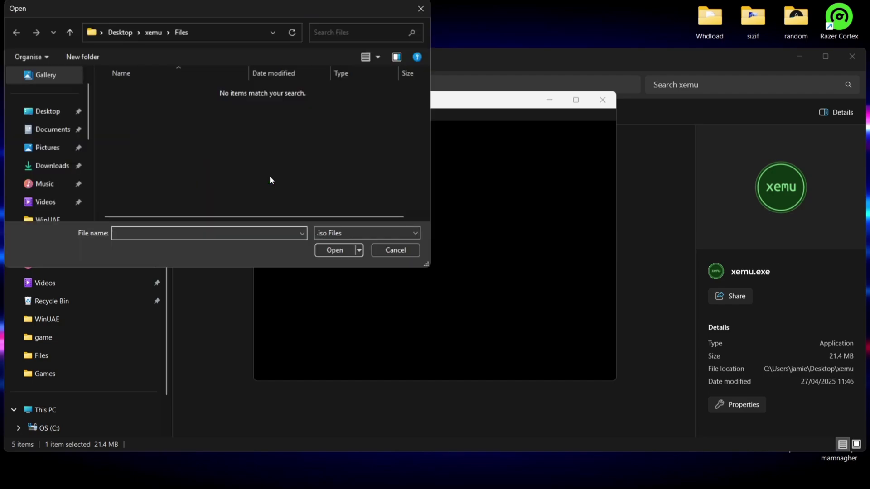
left_click(52, 112)
double_click(144, 203)
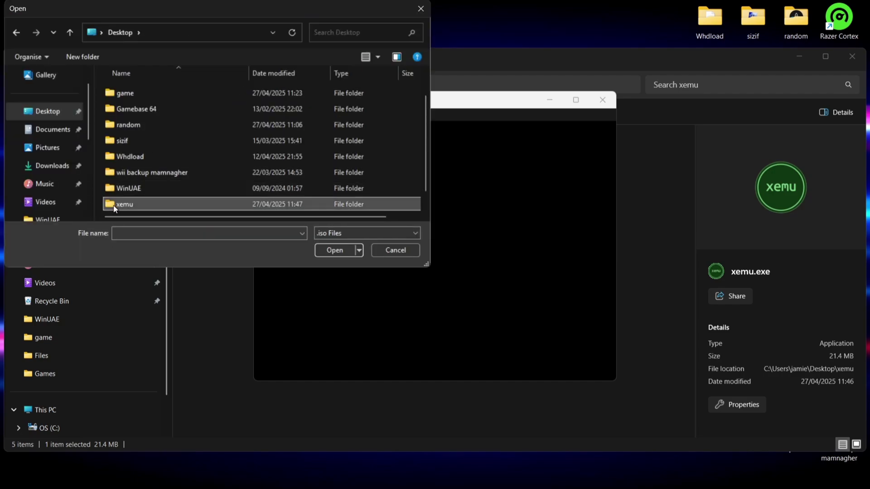
double_click(169, 108)
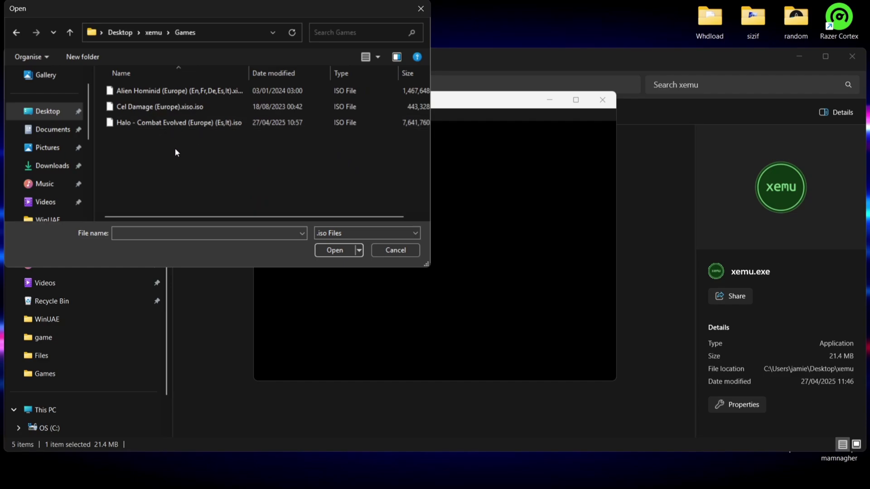
double_click(201, 123)
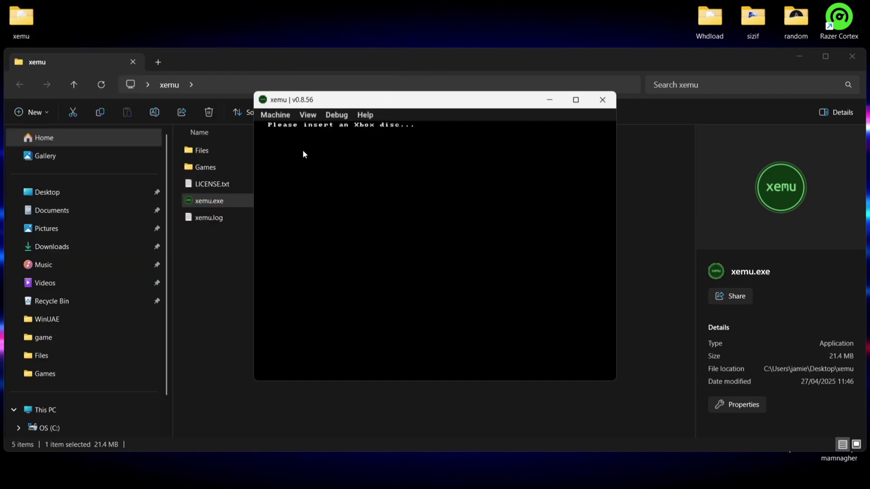
left_click(280, 116)
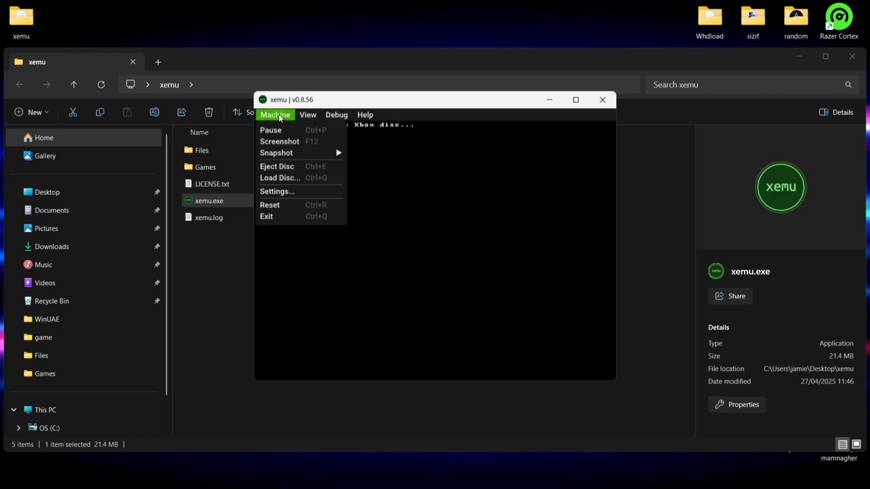
left_click(285, 204)
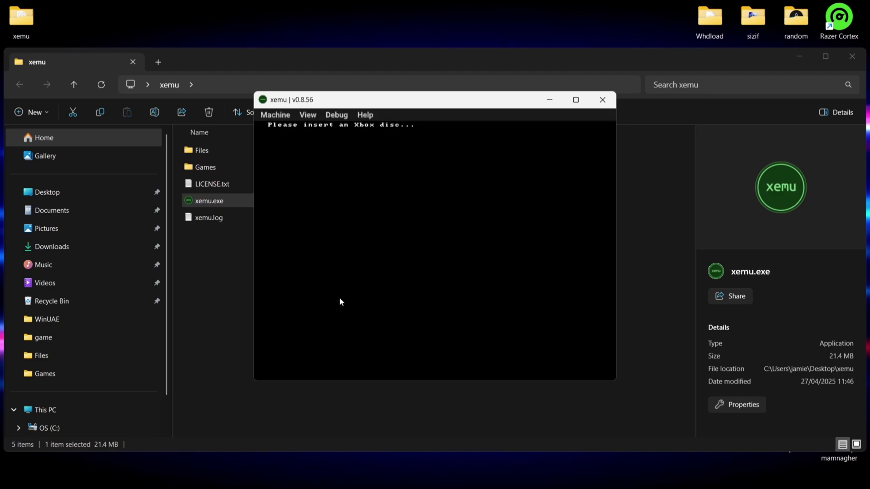
Eject the Halo disc and load Alien Hominid (Europe) (En,Fr,De,Es,It).xiso.iso from the Games folder.
left_click(277, 116)
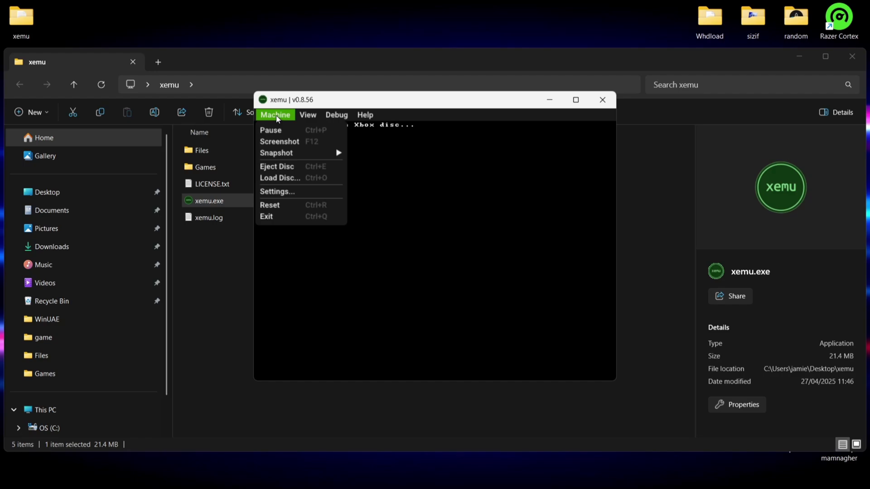
left_click(282, 170)
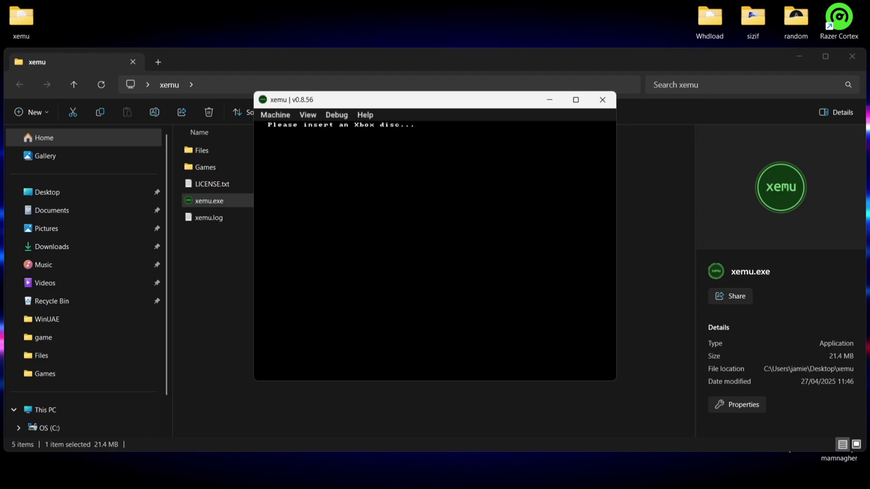
left_click(278, 117)
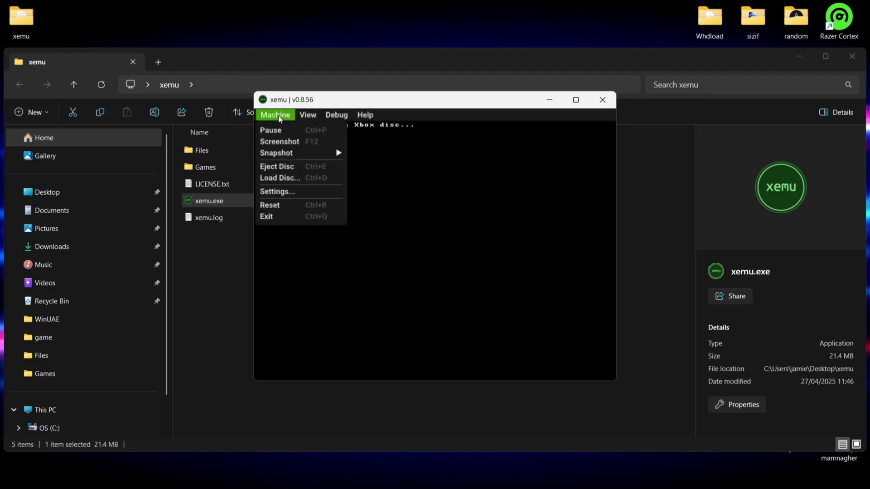
left_click(279, 178)
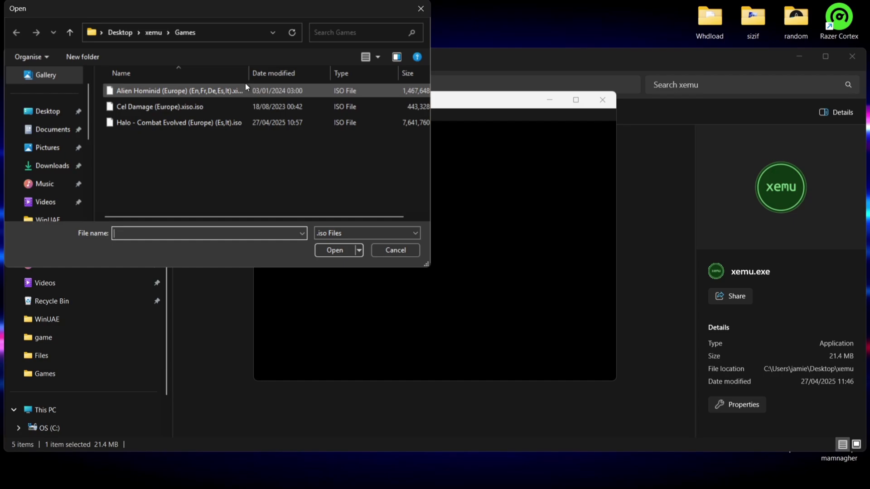
left_click_drag(249, 77, 302, 77)
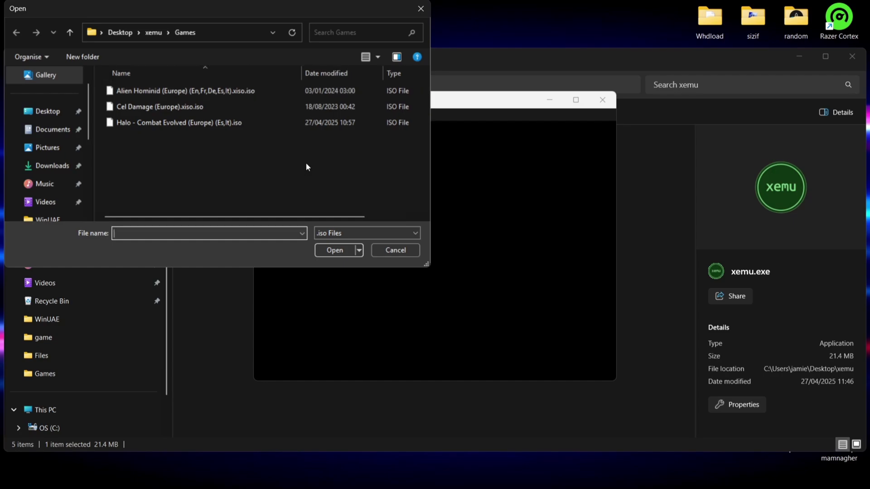
double_click(200, 95)
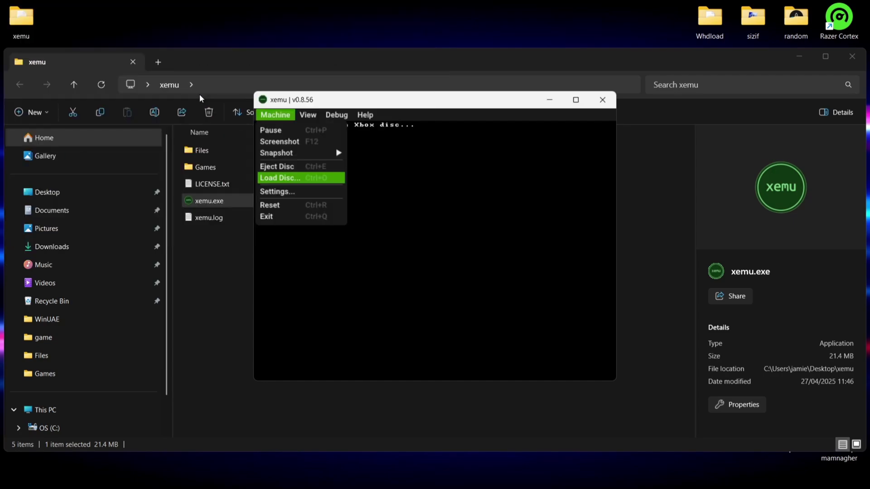
Reset the machine to boot the loaded Alien Hominid disc and switch the emulator to fullscreen.
left_click(273, 116)
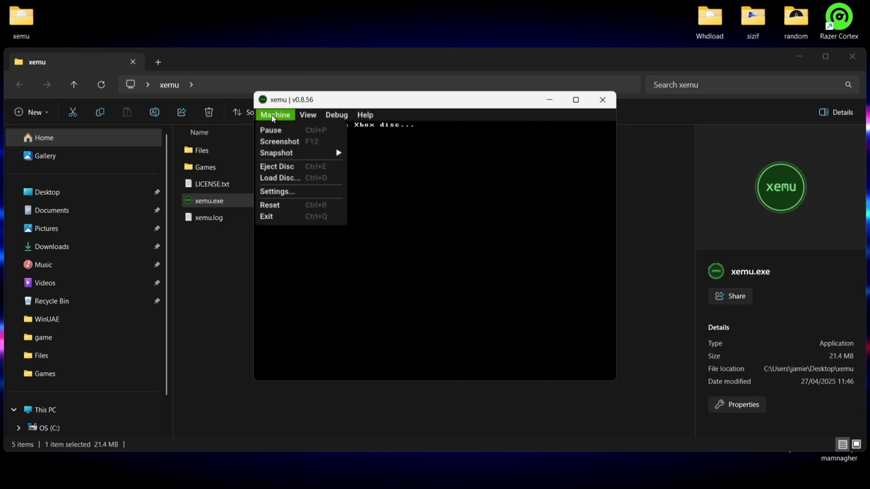
left_click(279, 203)
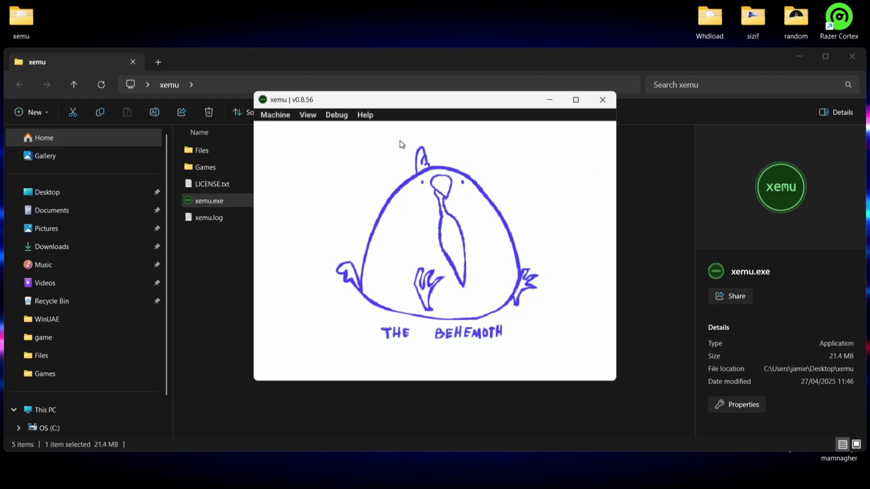
left_click(311, 118)
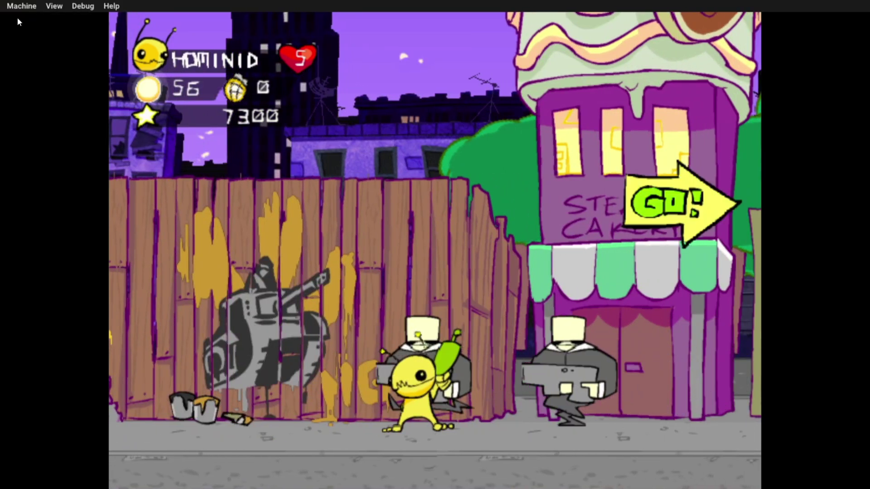
Open the emulator's controller input settings while the game is paused.
left_click(23, 5)
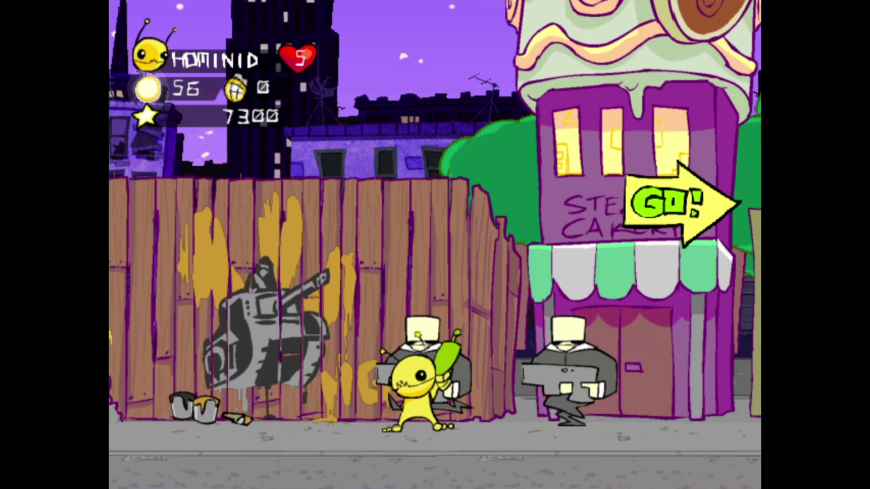
mouse_move(175, 4)
mouse_move(28, 7)
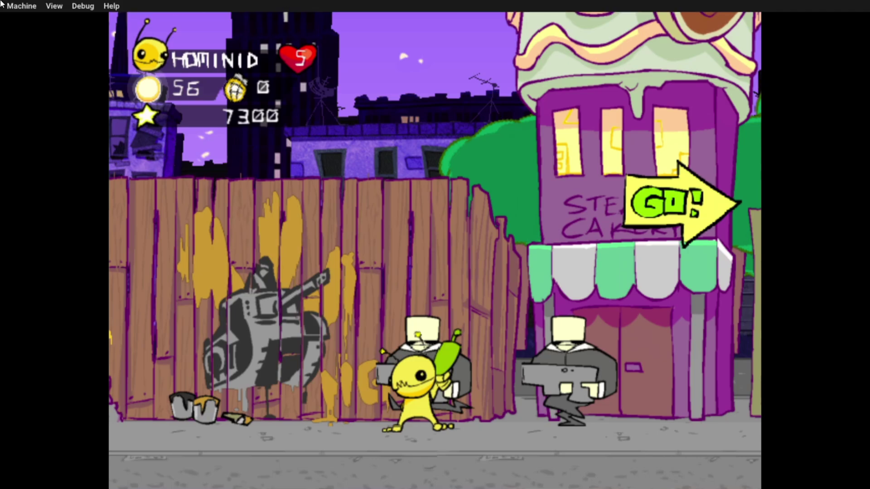
left_click(28, 7)
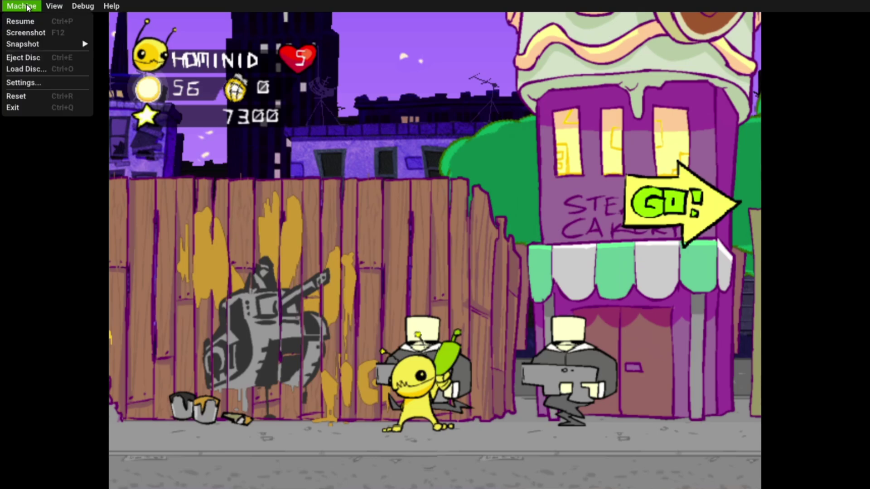
left_click(28, 79)
left_click(272, 59)
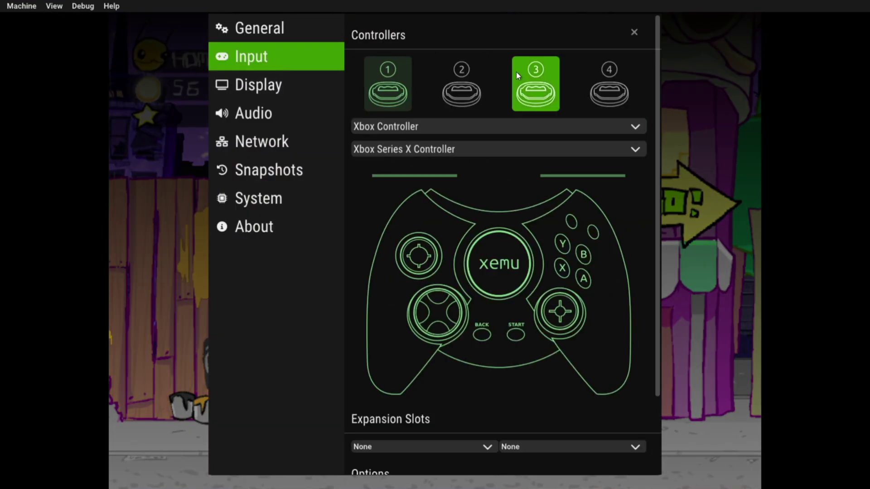
Try the Xbox Controller S type on port 1, switch back to Xbox Controller, and view the available input devices.
left_click(509, 128)
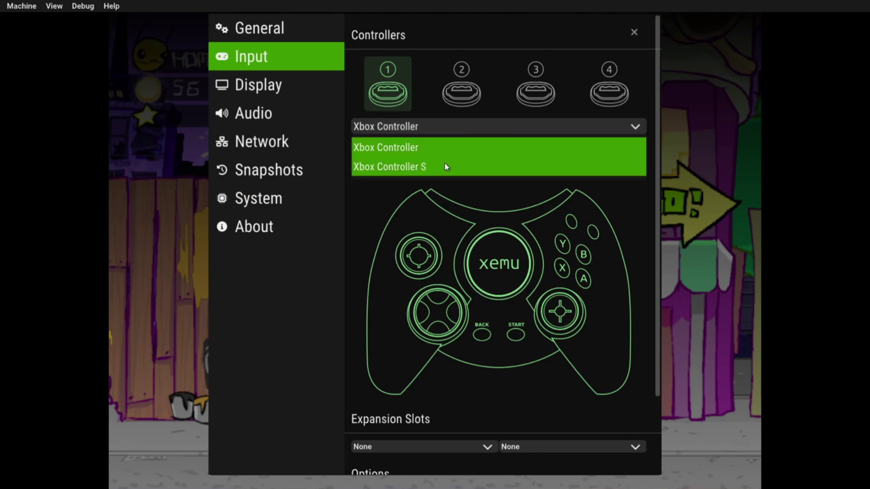
left_click(467, 167)
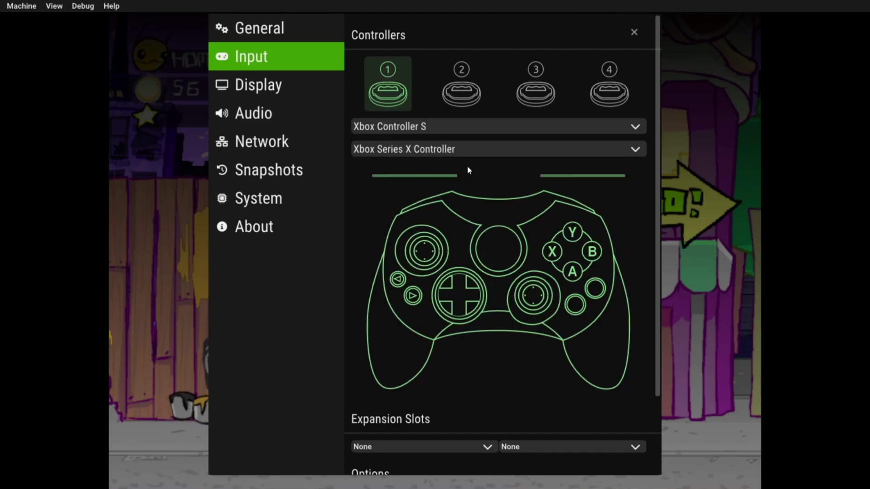
left_click(450, 127)
left_click(428, 148)
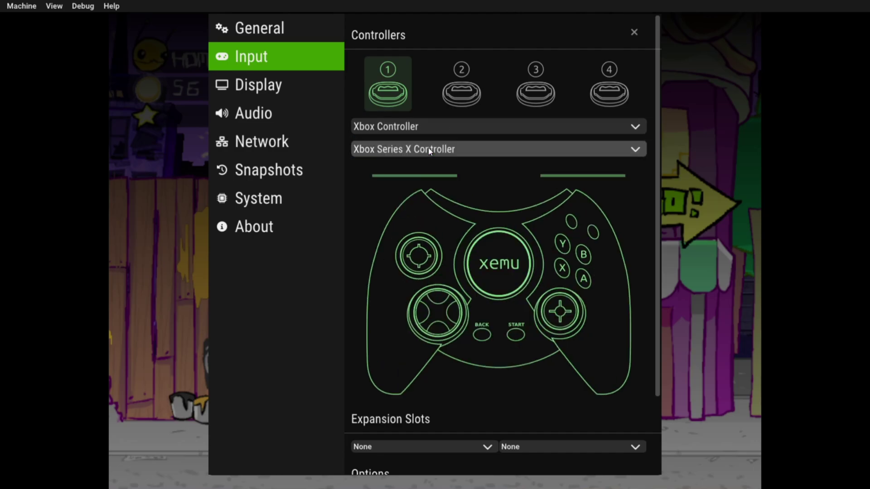
left_click(441, 148)
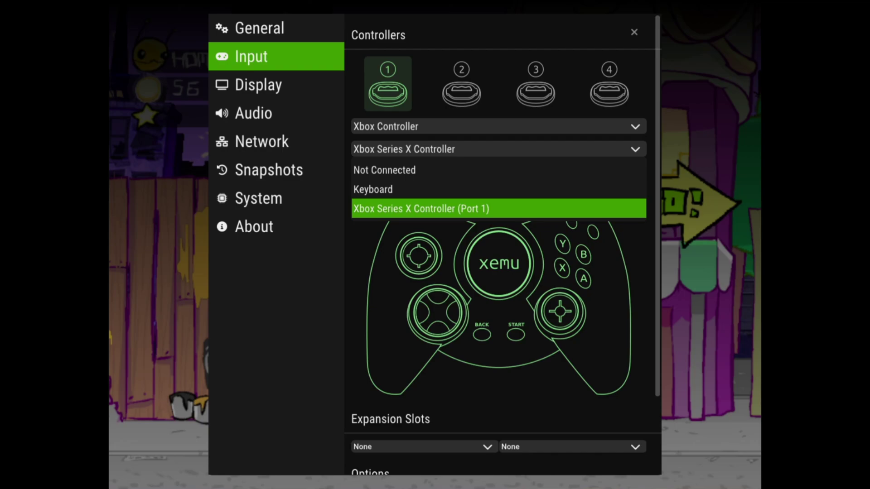
left_click(257, 76)
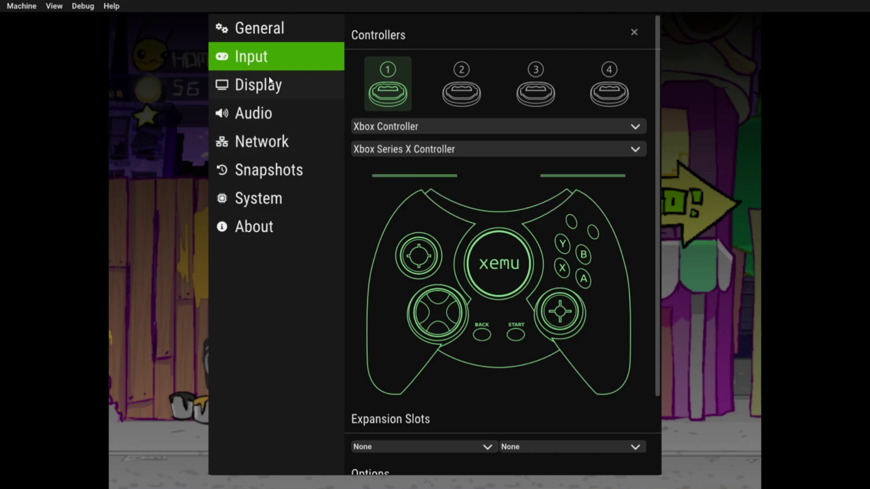
In the Display settings, choose the OpenGL backend and a 3x internal resolution scale, and enable fullscreen on startup.
left_click(270, 84)
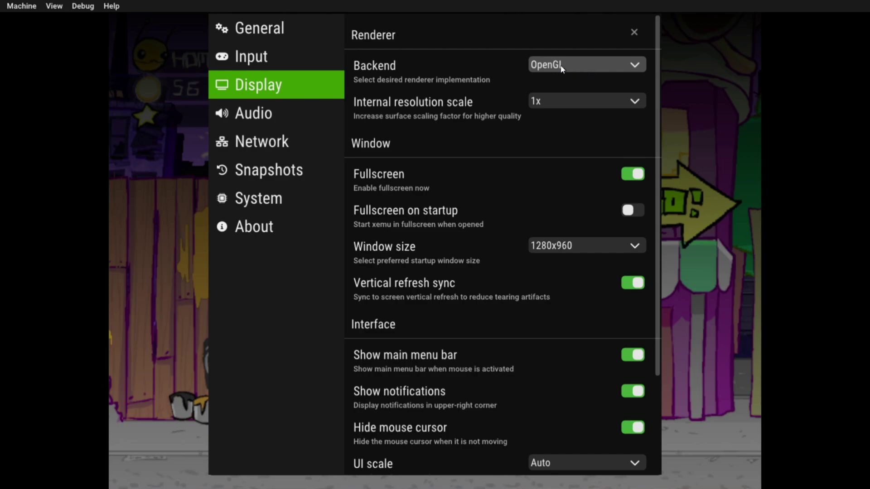
left_click(574, 64)
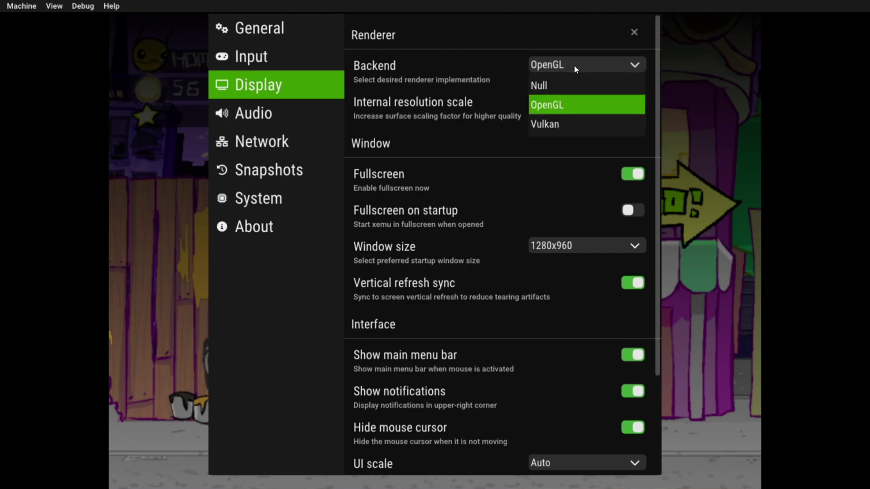
left_click(574, 110)
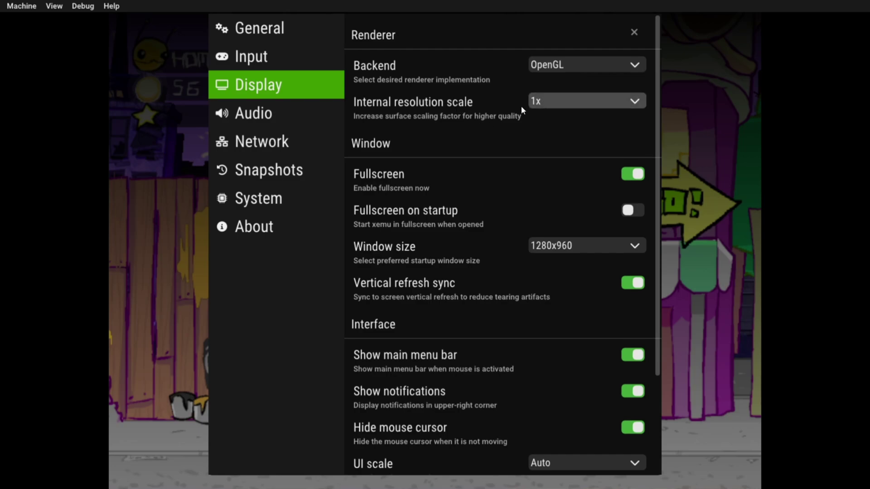
left_click(625, 103)
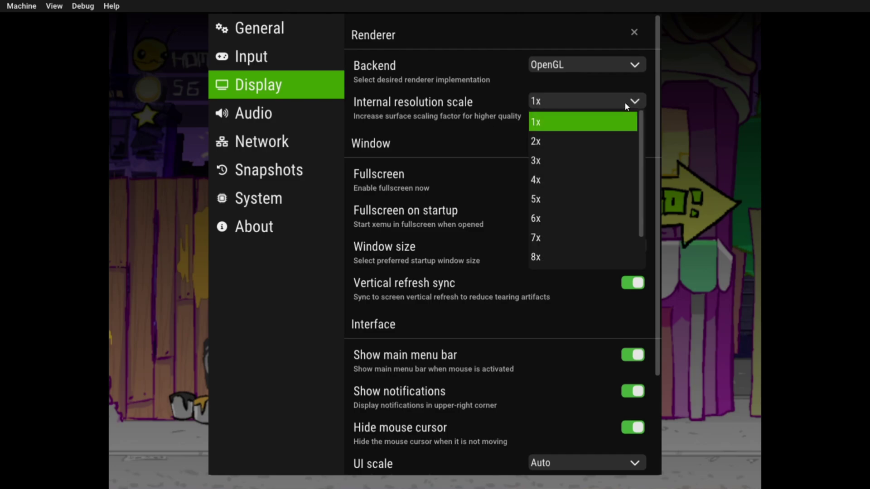
left_click(580, 162)
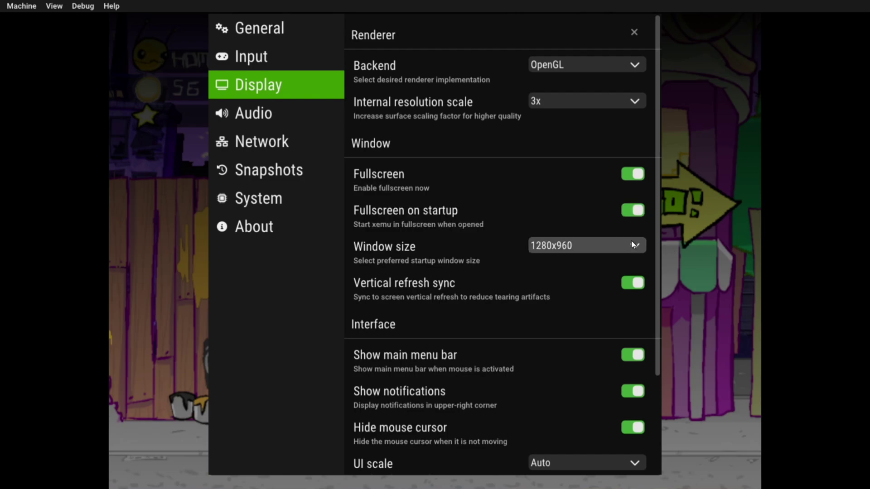
Try the 16:9 aspect ratio in the Display settings and set it back to Auto (Default).
scroll(636, 313, "down", 3)
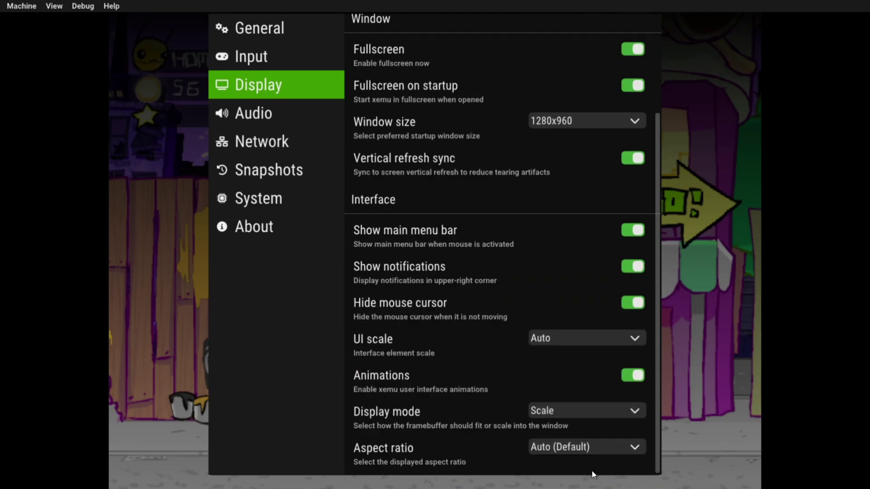
left_click(598, 447)
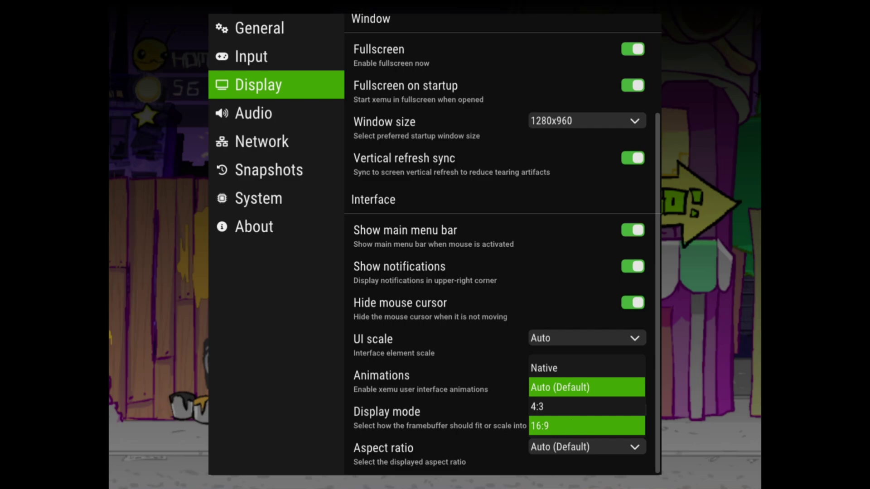
left_click(523, 454)
left_click(581, 448)
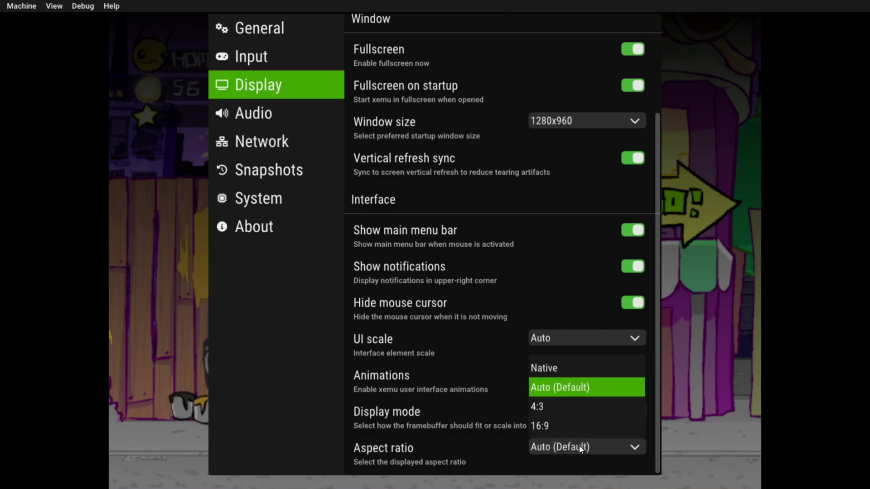
left_click(552, 428)
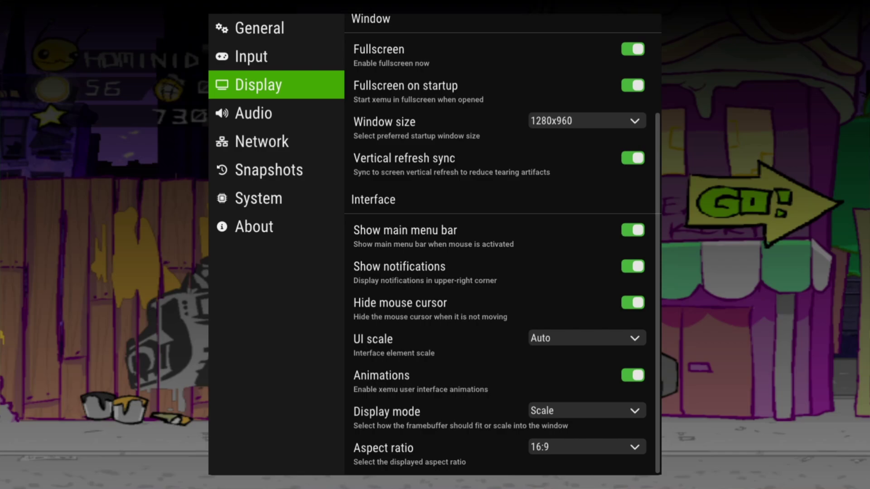
left_click(563, 443)
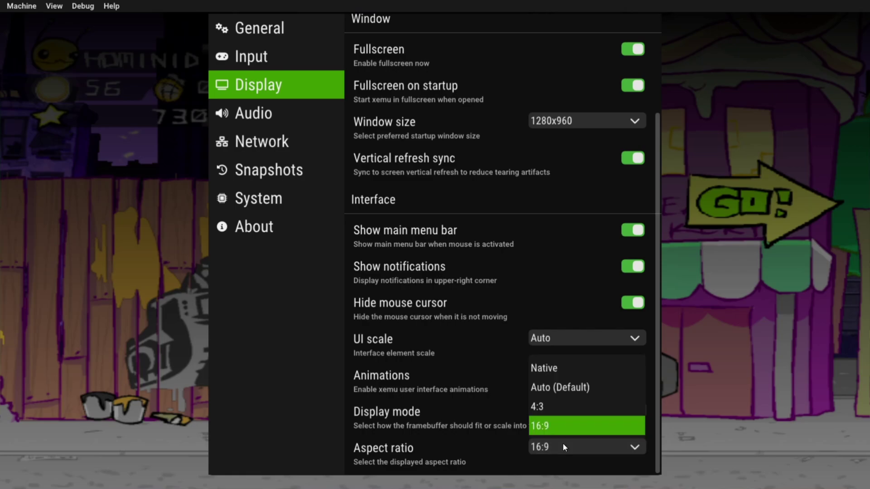
left_click(563, 393)
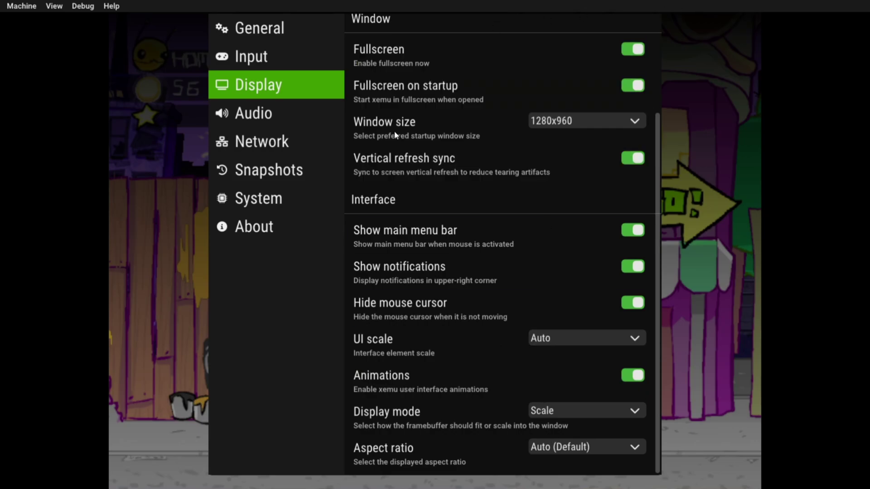
View the General settings, close the settings window, and resume the emulated game.
left_click(265, 29)
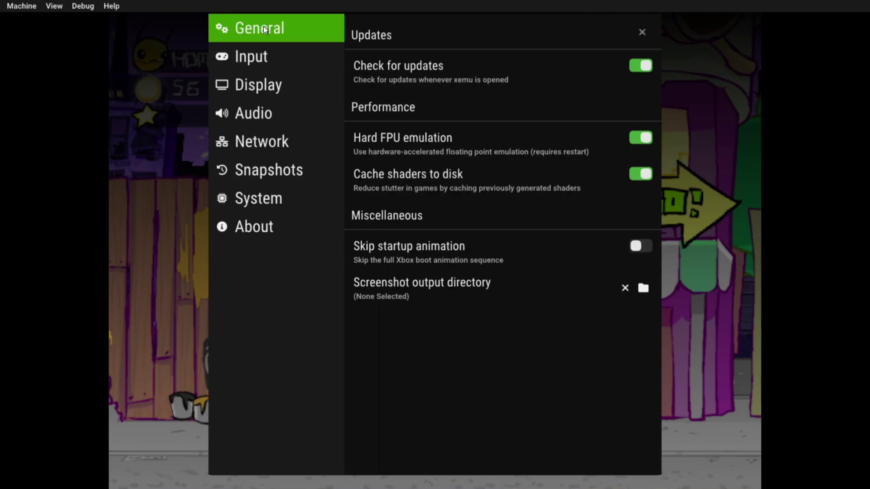
left_click(645, 32)
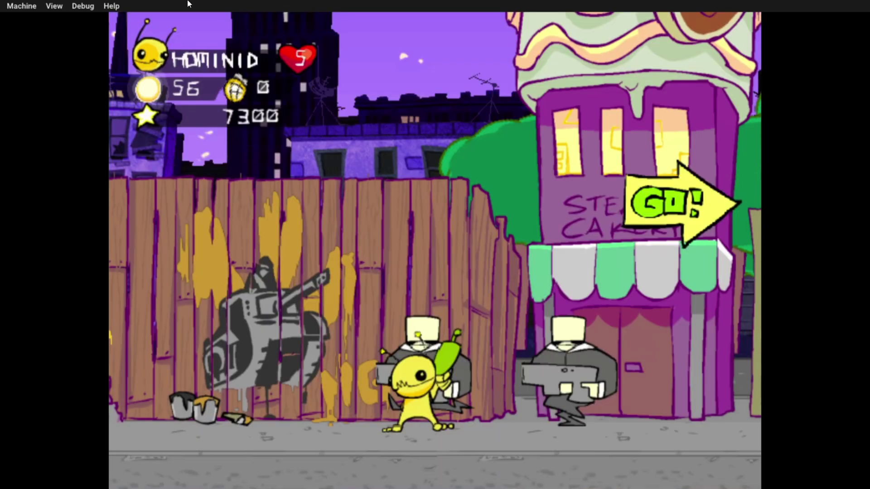
left_click(17, 8)
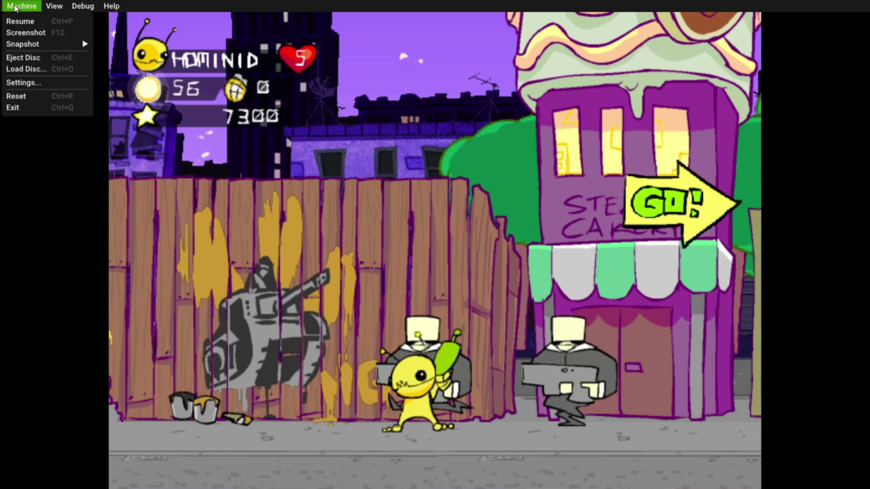
left_click(14, 22)
Pause and resume Alien Hominid from its in-game menu, and play through the fight outside the Steakery Cakery.
key("Return")
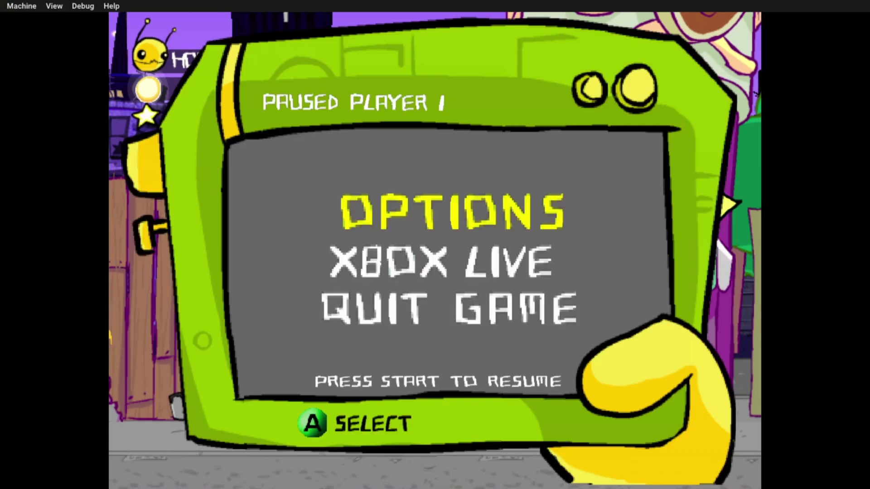
key("a")
key("Return")
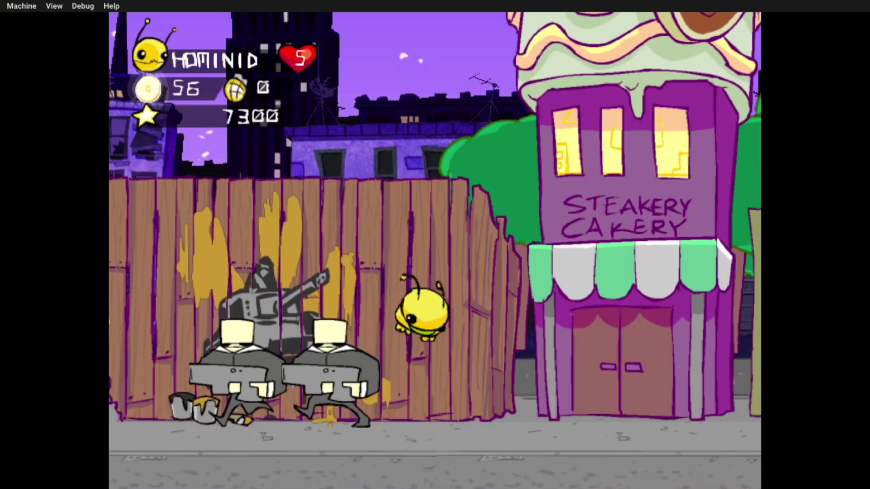
key("Right")
key("Left")
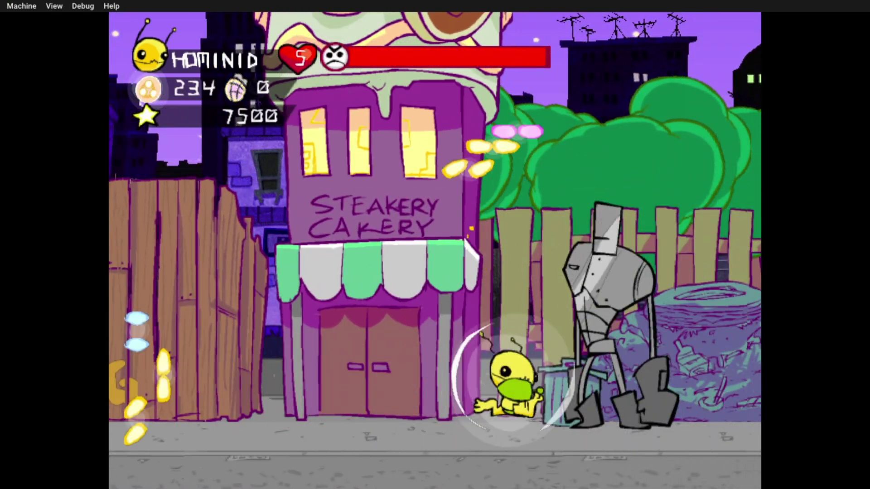
key("a")
key("a")
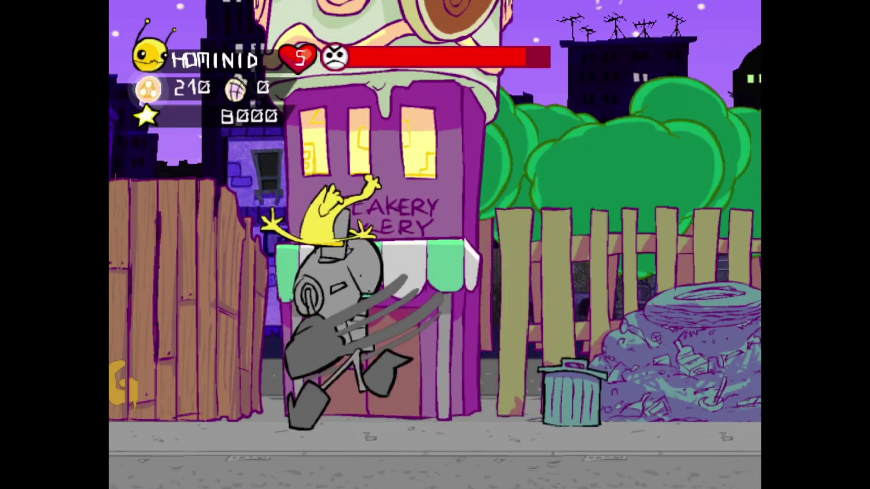
key("d")
key("d")
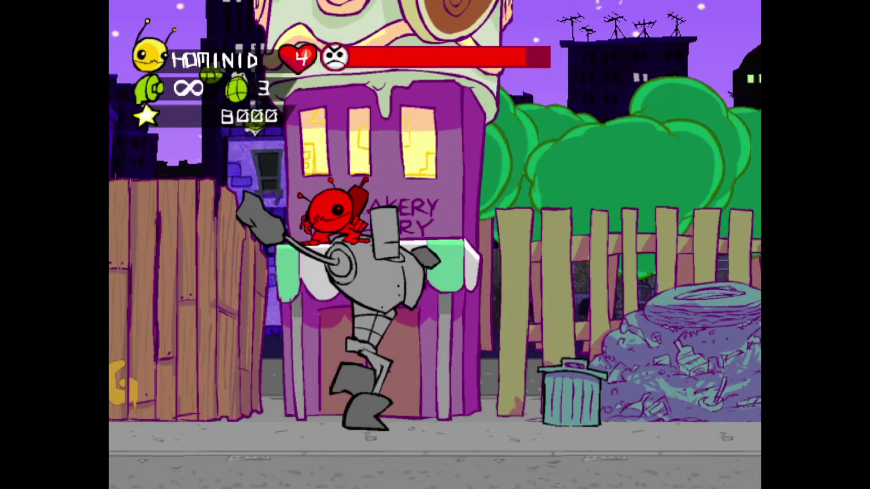
key("d")
key("s")
key("a")
key("Left")
key("a")
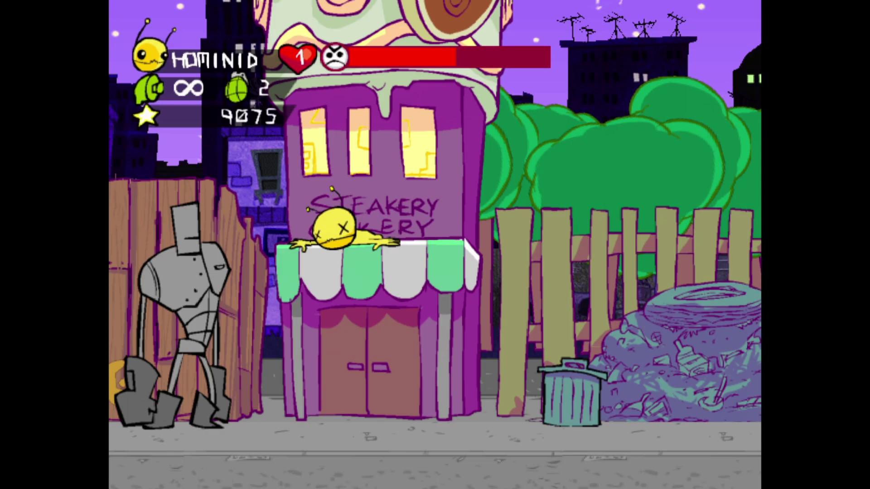
Eject the Alien Hominid disc and exit the emulator.
left_click(6, 6)
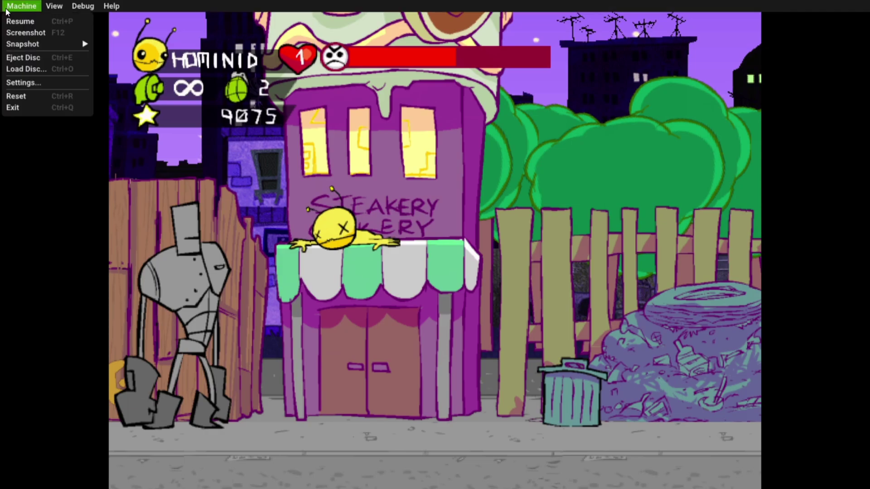
left_click(19, 57)
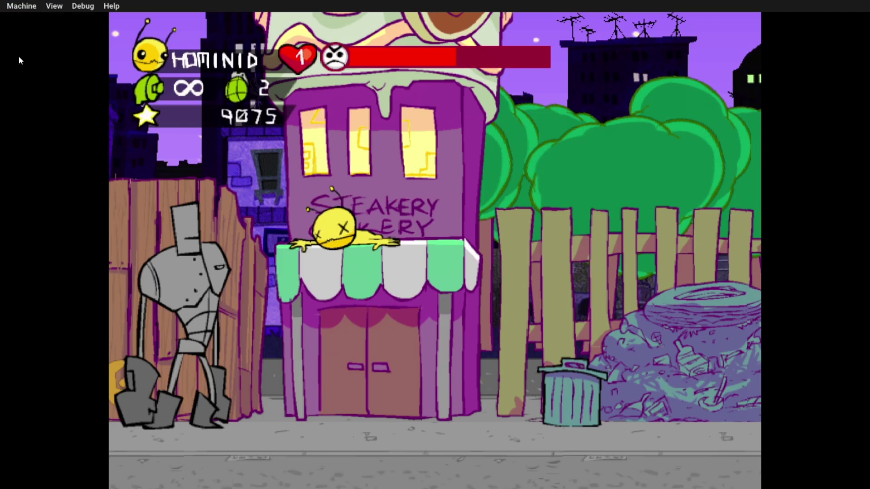
left_click(32, 5)
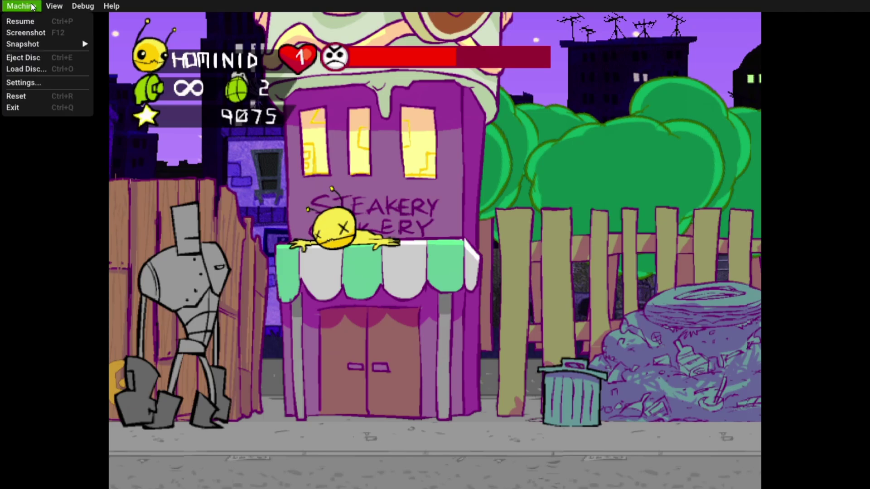
left_click(25, 109)
left_click(253, 299)
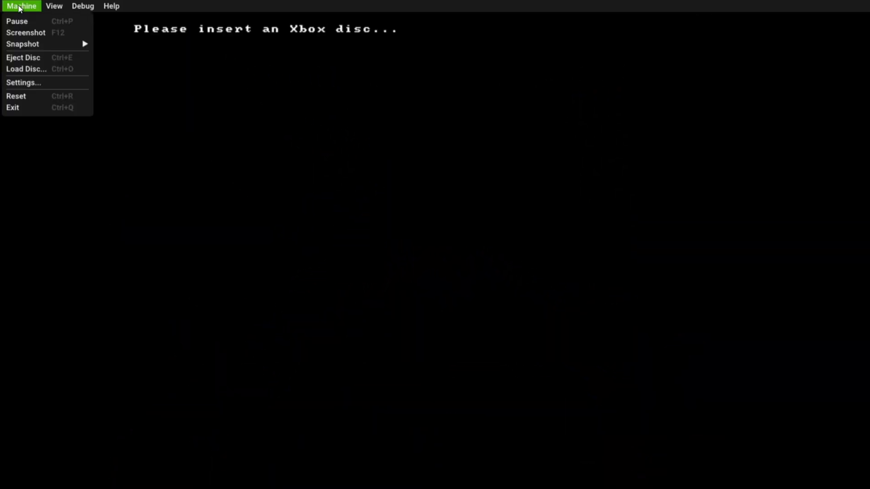
Load the Cel Damage (Europe).xiso.iso disc image from the Games folder.
left_click(24, 69)
left_click(143, 106)
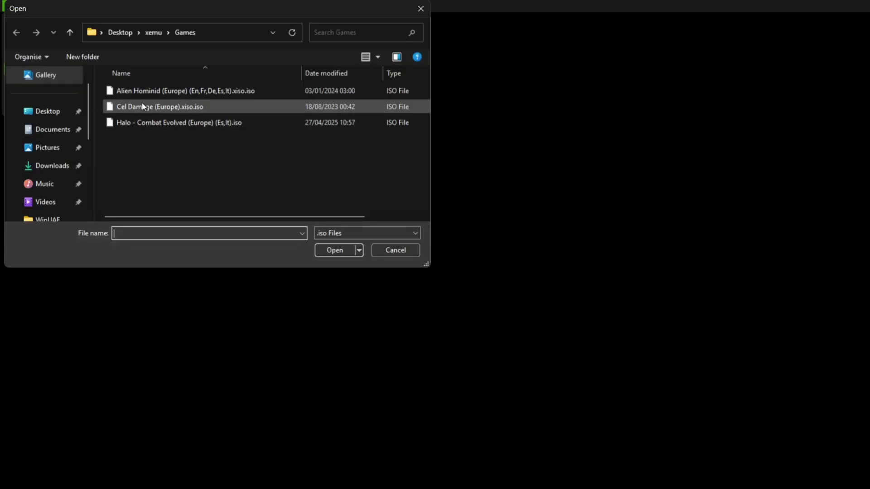
double_click(164, 108)
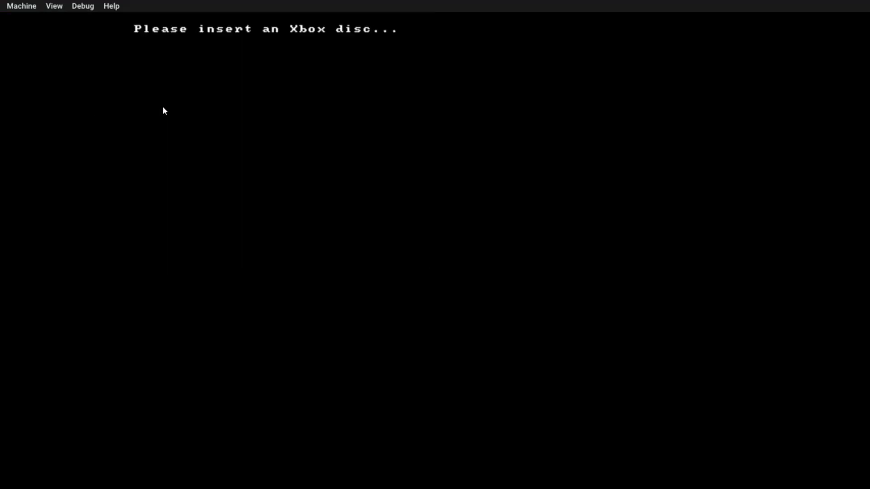
left_click(22, 11)
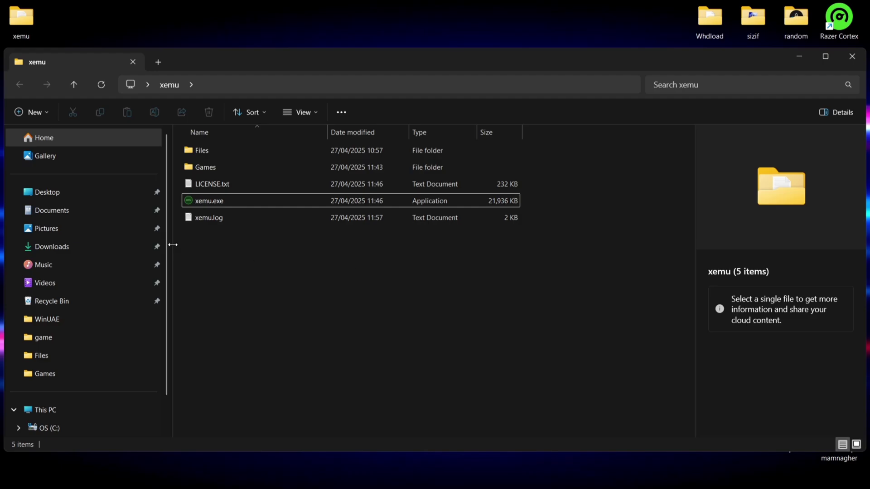
Open the AppData\Roaming folder inside the user's profile on the C: drive.
double_click(232, 199)
left_click(106, 433)
scroll(385, 344, "down", 8)
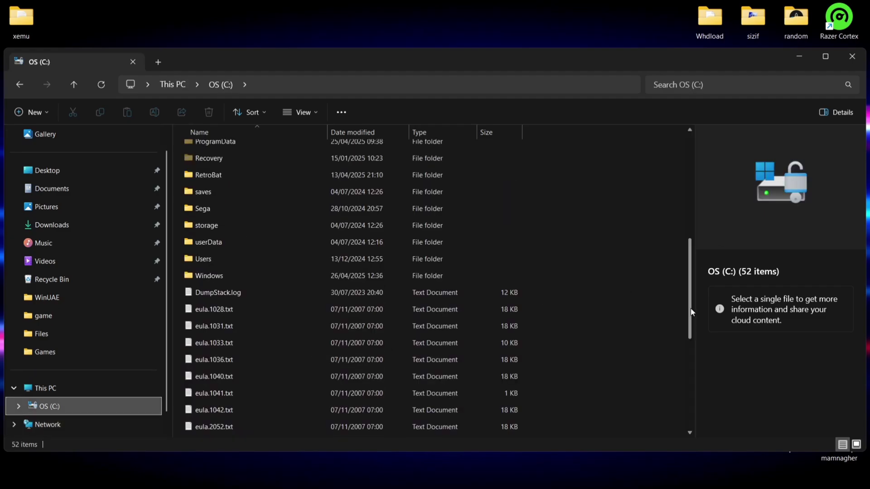
double_click(271, 254)
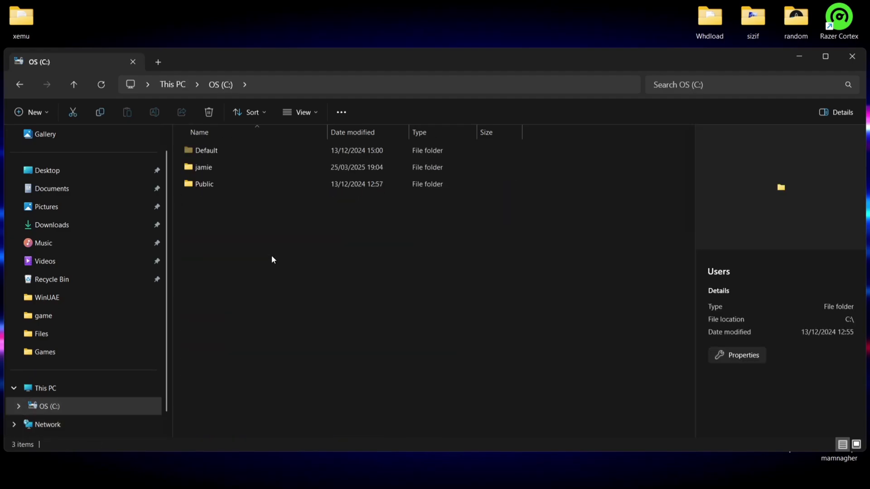
double_click(217, 167)
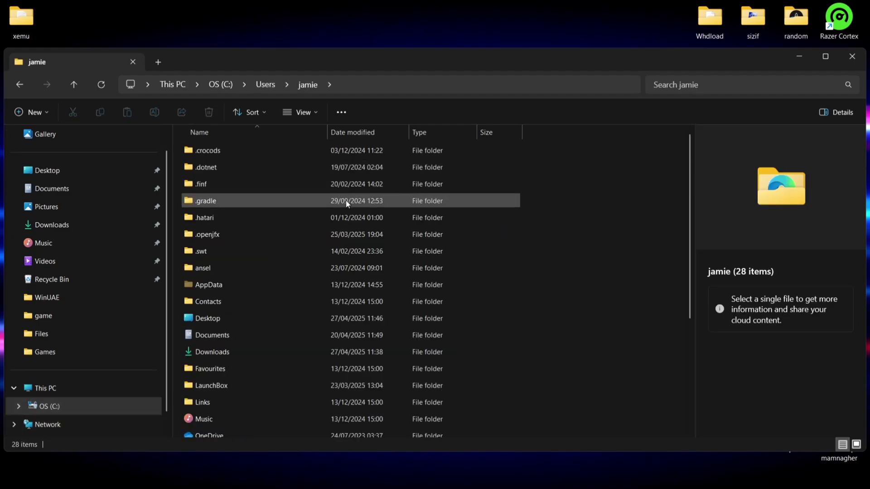
double_click(261, 284)
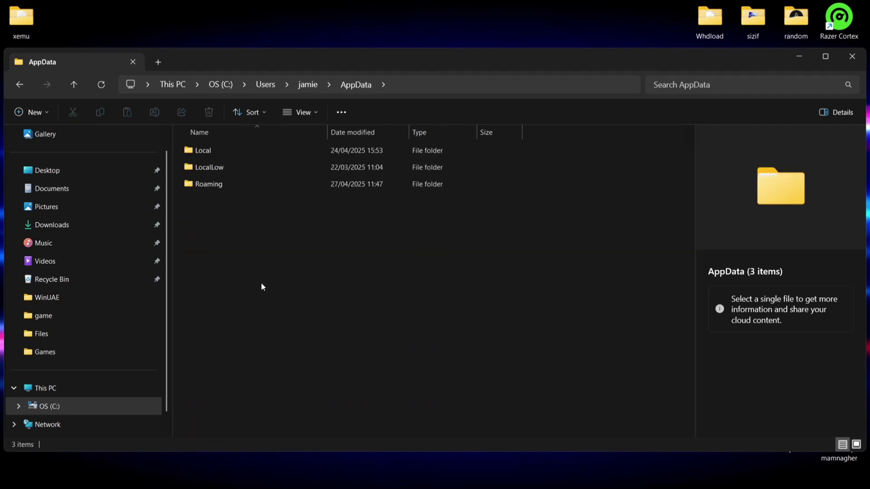
double_click(225, 186)
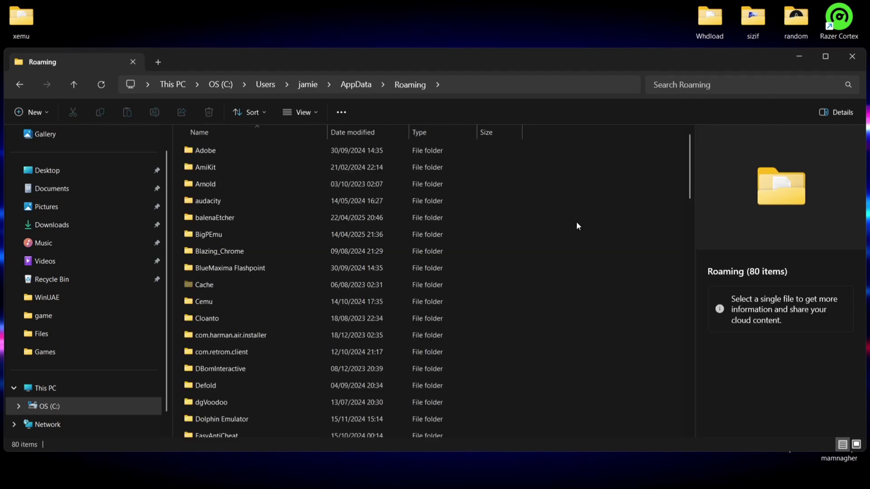
left_click_drag(691, 183, 695, 397)
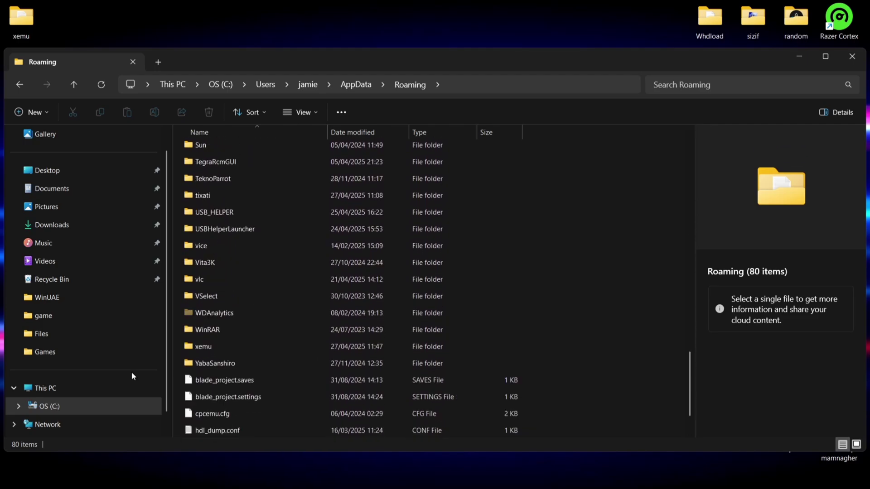
Delete the xemu folder from AppData\Roaming and close the file window.
left_click(210, 353)
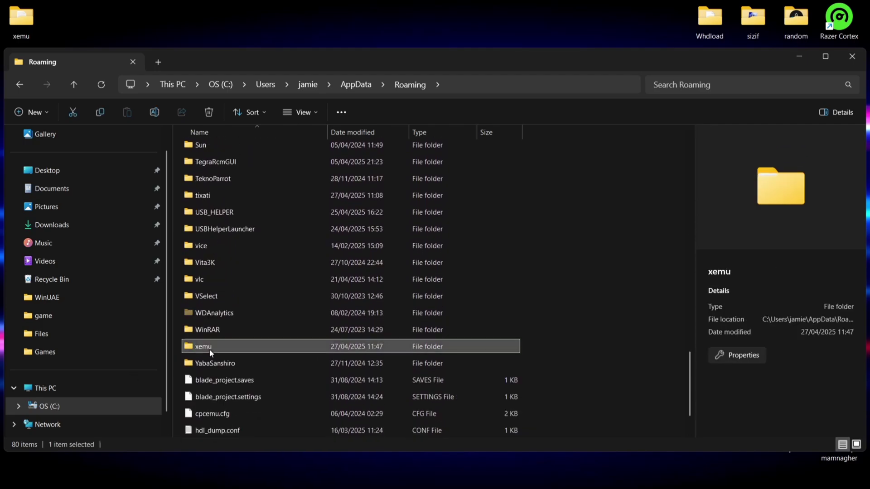
left_click(209, 112)
left_click(852, 56)
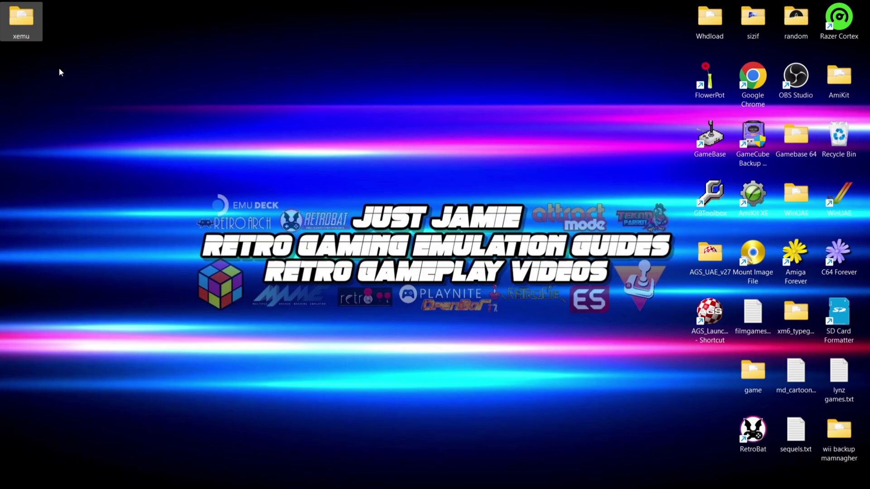
Open the xemu folder on the desktop and launch xemu.exe.
double_click(21, 18)
left_click(226, 200)
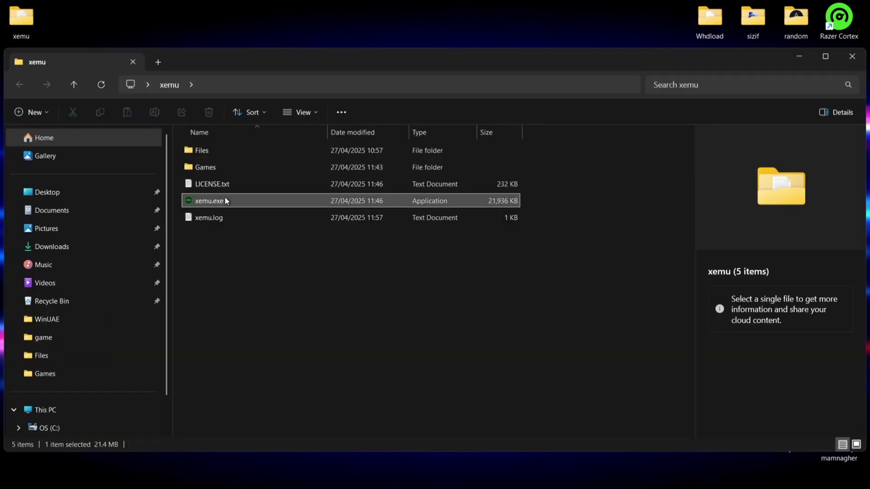
double_click(225, 201)
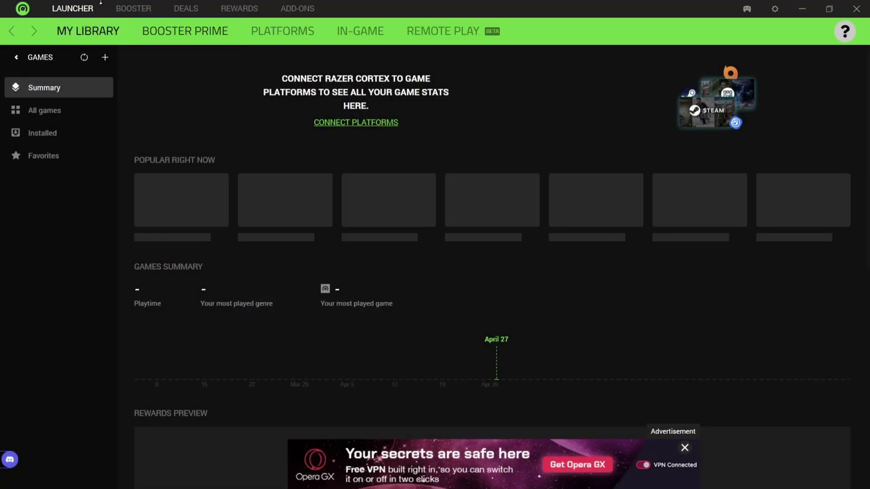
Switch to Razer Cortex and run its Game Booster optimization with the selected items.
left_click(125, 11)
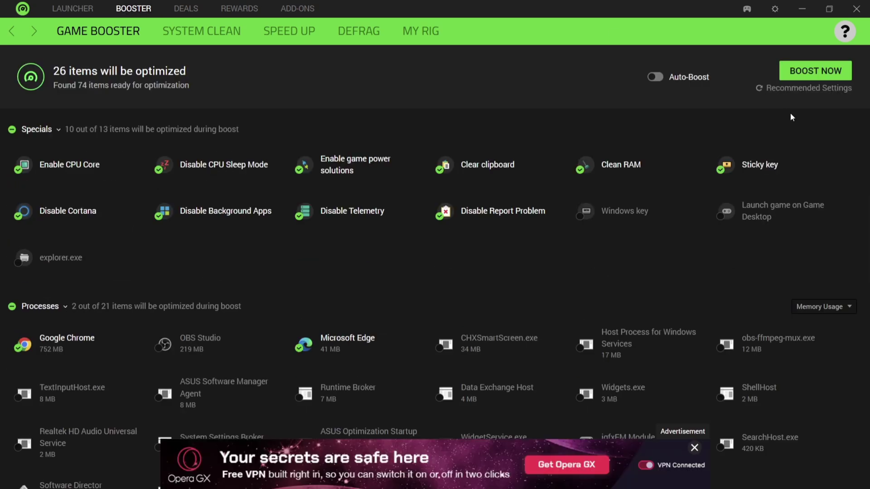
left_click(805, 76)
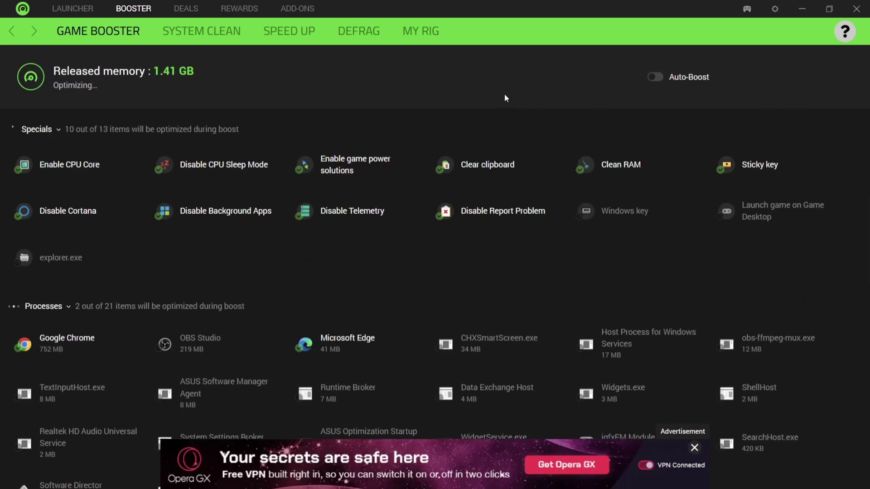